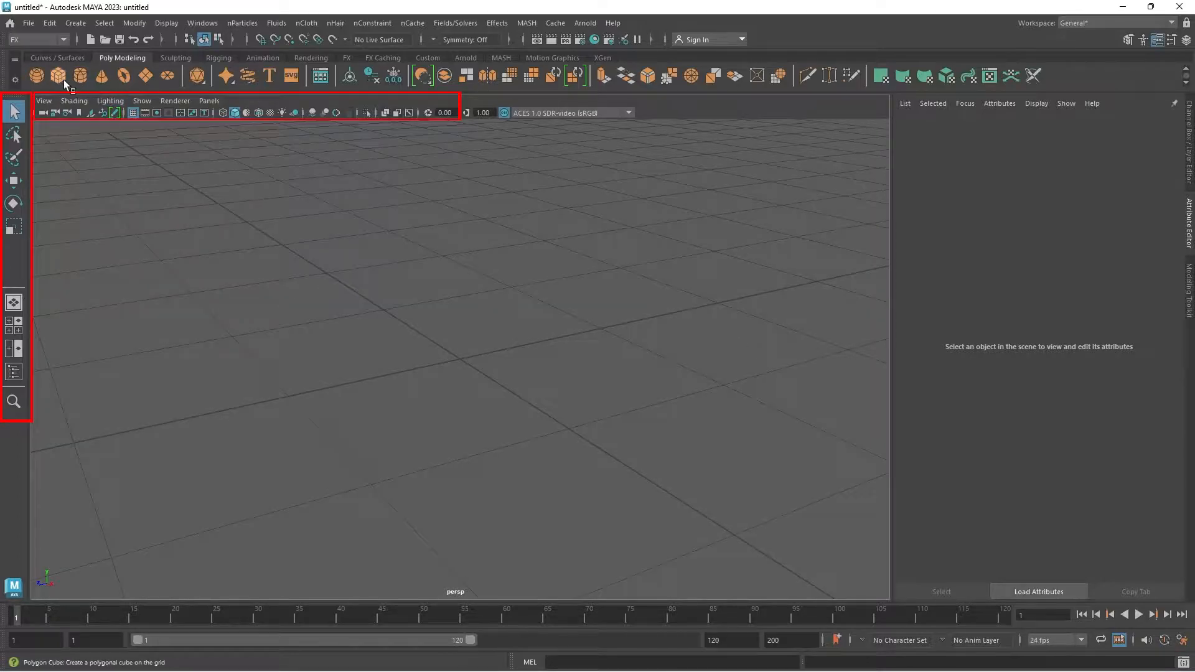
Step: Create a polygon sphere at the origin and raise it so that it rests on the grid
{"action": "left_click", "coordinate": [37, 75]}
{"action": "scroll", "coordinate": [384, 308], "scroll_direction": "down", "scroll_amount": 5}
{"action": "scroll", "coordinate": [379, 363], "scroll_direction": "up", "scroll_amount": 1}
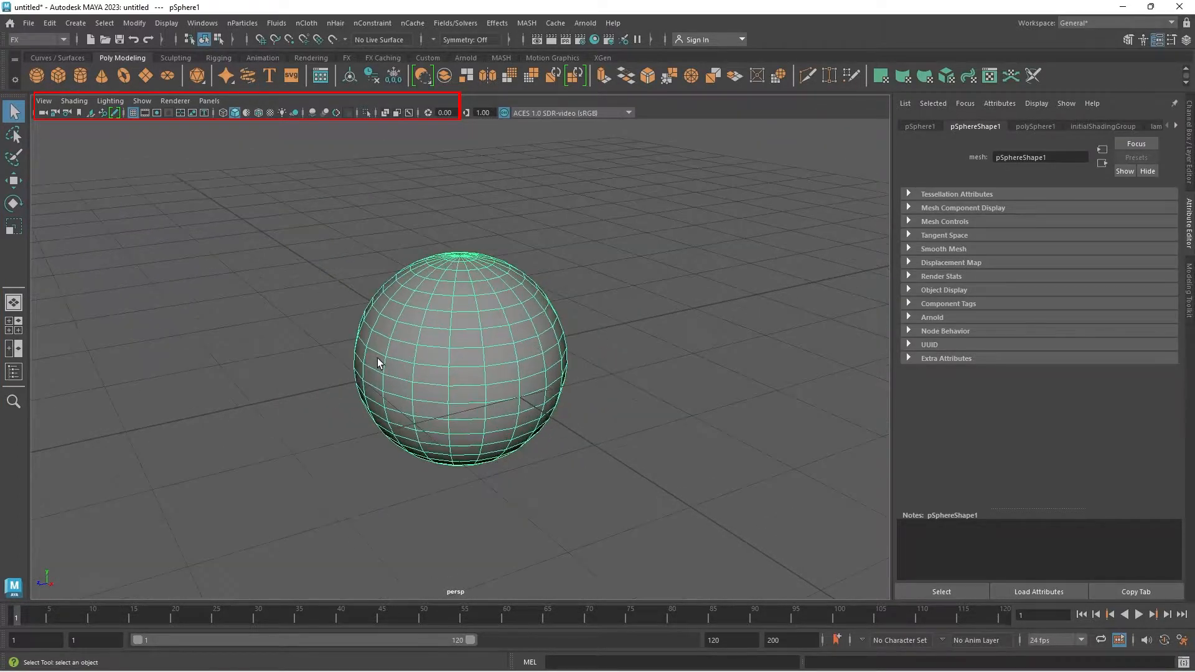
{"action": "key", "text": "w"}
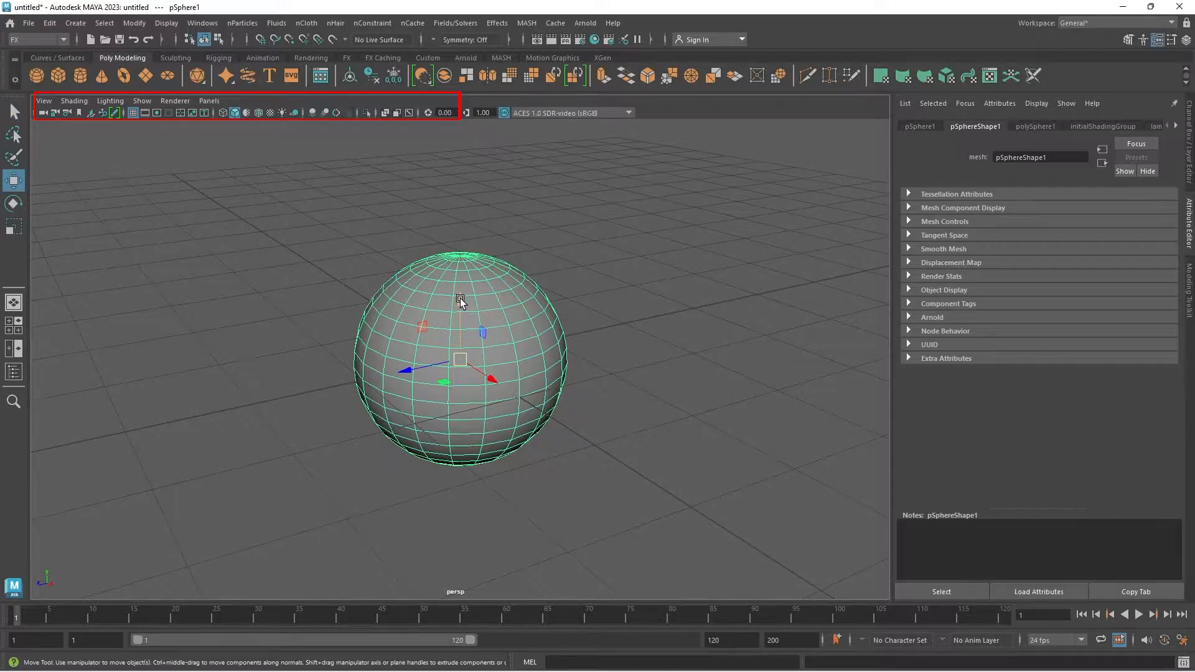
{"action": "left_click_drag", "start_coordinate": [461, 297], "coordinate": [565, 402], "text": "alt"}
{"action": "left_click", "coordinate": [608, 352]}
{"action": "left_click", "coordinate": [495, 342]}
{"action": "left_click", "coordinate": [331, 364]}
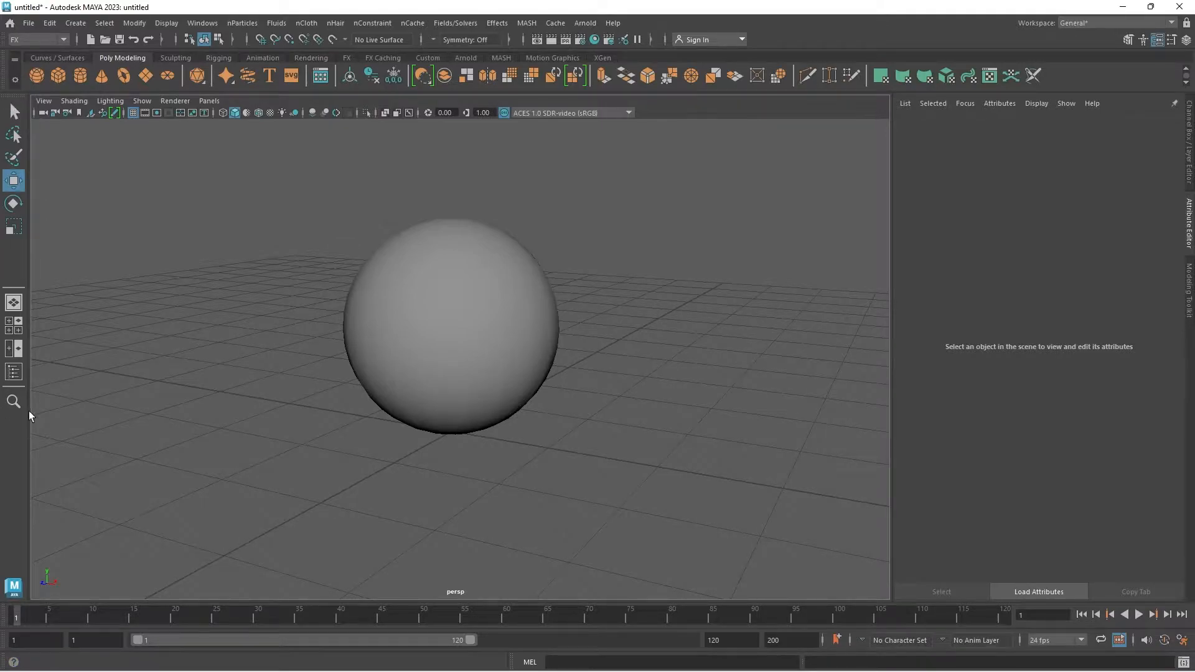
Step: Use the Select tool to select and deselect the sphere several times, ending with nothing selected
{"action": "left_click", "coordinate": [16, 112]}
{"action": "left_click", "coordinate": [437, 258]}
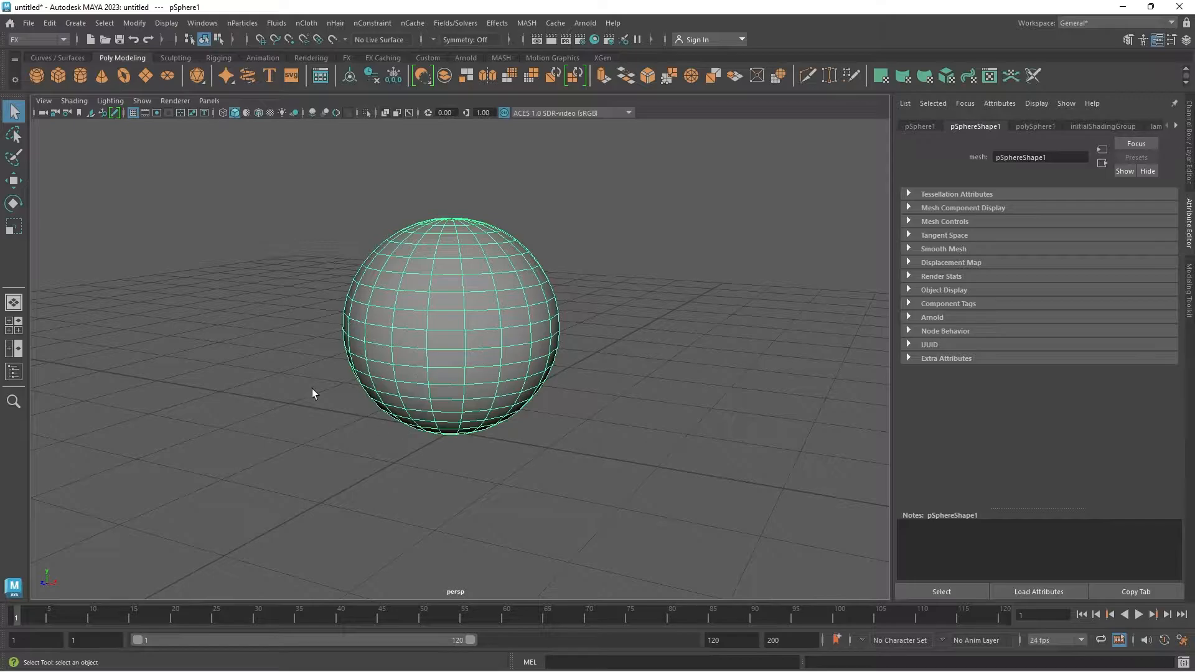
{"action": "left_click", "coordinate": [591, 287]}
{"action": "left_click", "coordinate": [507, 336]}
{"action": "left_click", "coordinate": [563, 385]}
{"action": "left_click", "coordinate": [454, 315]}
{"action": "left_click", "coordinate": [228, 299]}
Step: Select the sphere by encircling parts of it with the Lasso tool
{"action": "left_click", "coordinate": [19, 137]}
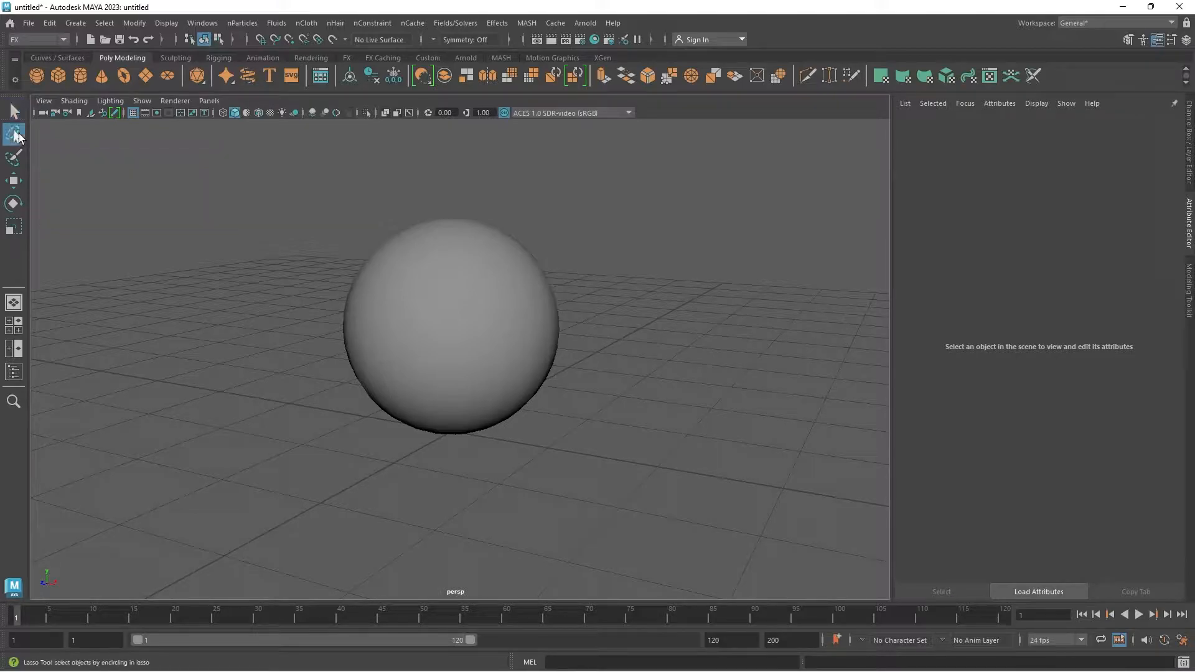
{"action": "mouse_move", "coordinate": [479, 293]}
{"action": "left_mouse_down"}
{"action": "mouse_move", "coordinate": [414, 354]}
{"action": "mouse_move", "coordinate": [581, 358]}
{"action": "left_mouse_up"}
{"action": "mouse_move", "coordinate": [515, 227]}
{"action": "left_mouse_down"}
{"action": "mouse_move", "coordinate": [578, 500]}
{"action": "mouse_move", "coordinate": [520, 225]}
{"action": "left_mouse_up"}
{"action": "left_click_drag", "start_coordinate": [418, 225], "coordinate": [395, 267]}
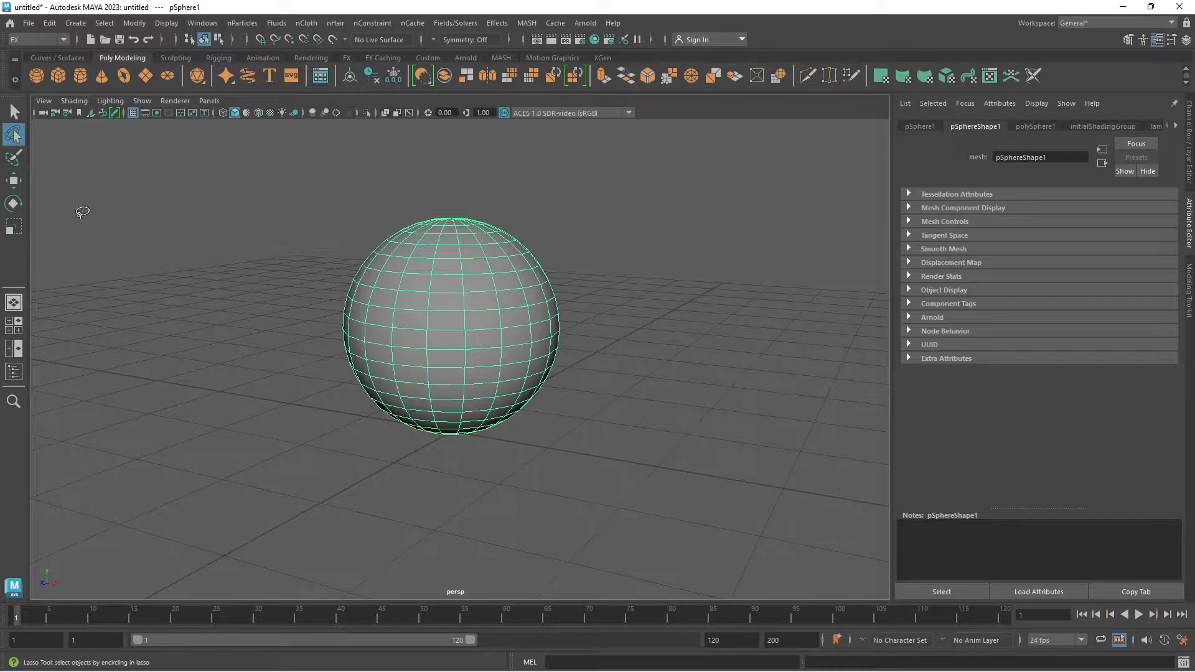
Step: Shrink the Paint Selection brush and paint a selection of mesh components across the front of the sphere
{"action": "left_click", "coordinate": [14, 160]}
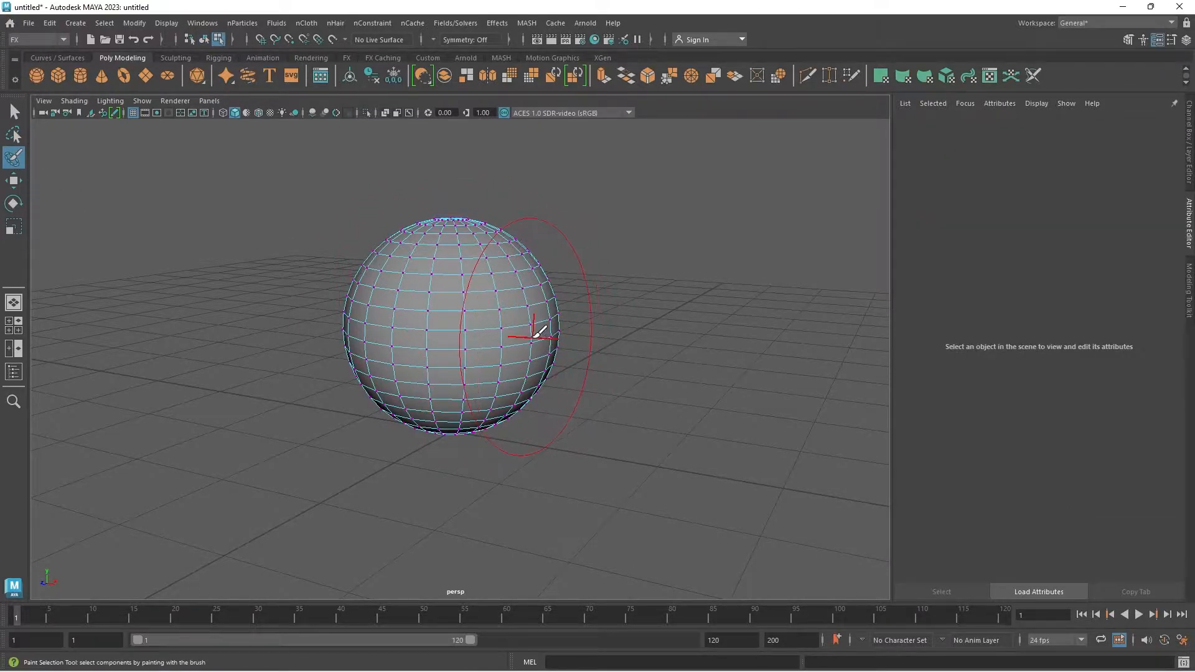
{"action": "key", "text": "b"}
{"action": "mouse_move", "coordinate": [471, 330]}
{"action": "left_mouse_down"}
{"action": "mouse_move", "coordinate": [483, 336]}
{"action": "mouse_move", "coordinate": [437, 346]}
{"action": "left_mouse_up"}
{"action": "left_click_drag", "start_coordinate": [472, 294], "coordinate": [510, 357]}
{"action": "mouse_move", "coordinate": [471, 305]}
{"action": "left_mouse_down", "text": "alt"}
{"action": "mouse_move", "coordinate": [533, 386]}
{"action": "mouse_move", "coordinate": [523, 311]}
{"action": "mouse_move", "coordinate": [459, 382]}
{"action": "mouse_move", "coordinate": [522, 299]}
{"action": "left_mouse_up", "text": "alt"}
{"action": "right_click_drag", "start_coordinate": [472, 288], "coordinate": [471, 364]}
{"action": "mouse_move", "coordinate": [464, 310]}
{"action": "left_mouse_down"}
{"action": "mouse_move", "coordinate": [457, 295]}
{"action": "mouse_move", "coordinate": [509, 319]}
{"action": "mouse_move", "coordinate": [438, 357]}
{"action": "left_mouse_up"}
{"action": "mouse_move", "coordinate": [407, 348]}
{"action": "left_mouse_down"}
{"action": "mouse_move", "coordinate": [456, 295]}
{"action": "mouse_move", "coordinate": [424, 325]}
{"action": "left_mouse_up"}
{"action": "left_click_drag", "start_coordinate": [520, 349], "coordinate": [449, 373], "text": "alt"}
{"action": "right_click_drag", "start_coordinate": [472, 276], "coordinate": [472, 244]}
{"action": "mouse_move", "coordinate": [478, 293]}
{"action": "left_mouse_down"}
{"action": "mouse_move", "coordinate": [439, 387]}
{"action": "mouse_move", "coordinate": [404, 354]}
{"action": "left_mouse_up"}
{"action": "left_click_drag", "start_coordinate": [404, 352], "coordinate": [522, 361], "text": "alt"}
{"action": "left_click_drag", "start_coordinate": [521, 358], "coordinate": [412, 302]}
{"action": "mouse_move", "coordinate": [448, 367]}
{"action": "left_mouse_down", "text": "alt"}
{"action": "mouse_move", "coordinate": [467, 349]}
{"action": "mouse_move", "coordinate": [467, 299]}
{"action": "mouse_move", "coordinate": [449, 337]}
{"action": "mouse_move", "coordinate": [443, 314]}
{"action": "left_mouse_up", "text": "alt"}
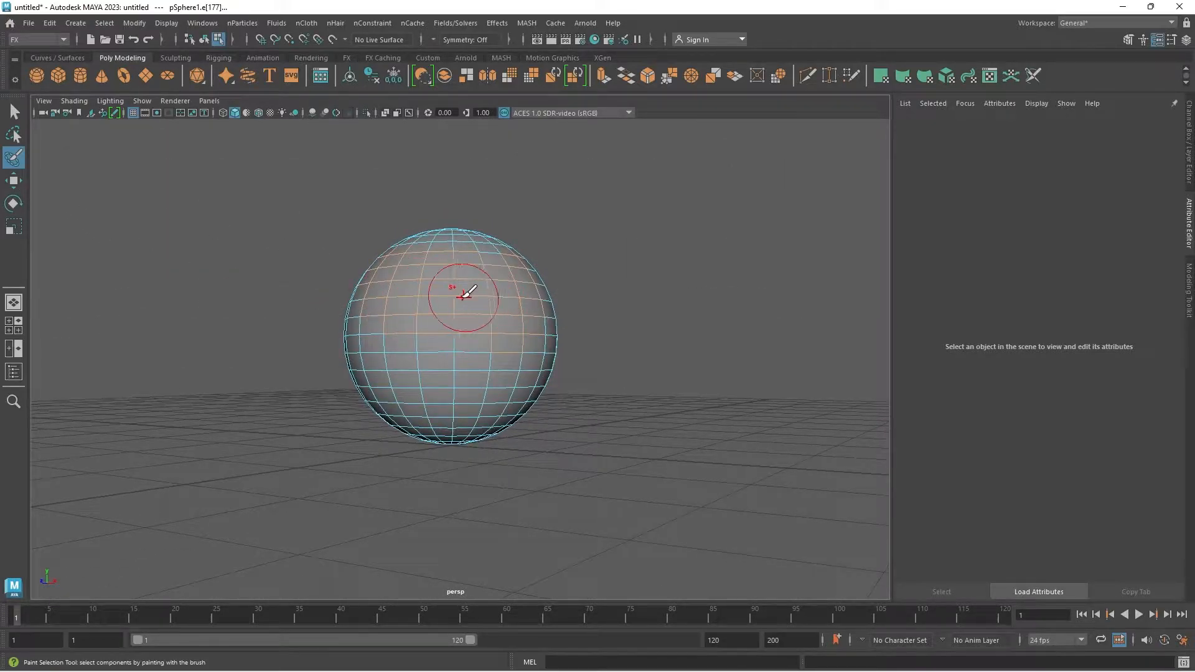
Step: Return to the Select tool and select the whole sphere as an object
{"action": "key", "text": "w"}
{"action": "left_click", "coordinate": [14, 112]}
{"action": "left_click", "coordinate": [625, 279]}
{"action": "right_click_drag", "start_coordinate": [491, 314], "coordinate": [528, 304]}
{"action": "left_click", "coordinate": [527, 310]}
{"action": "left_click_drag", "start_coordinate": [528, 309], "coordinate": [411, 386], "text": "alt"}
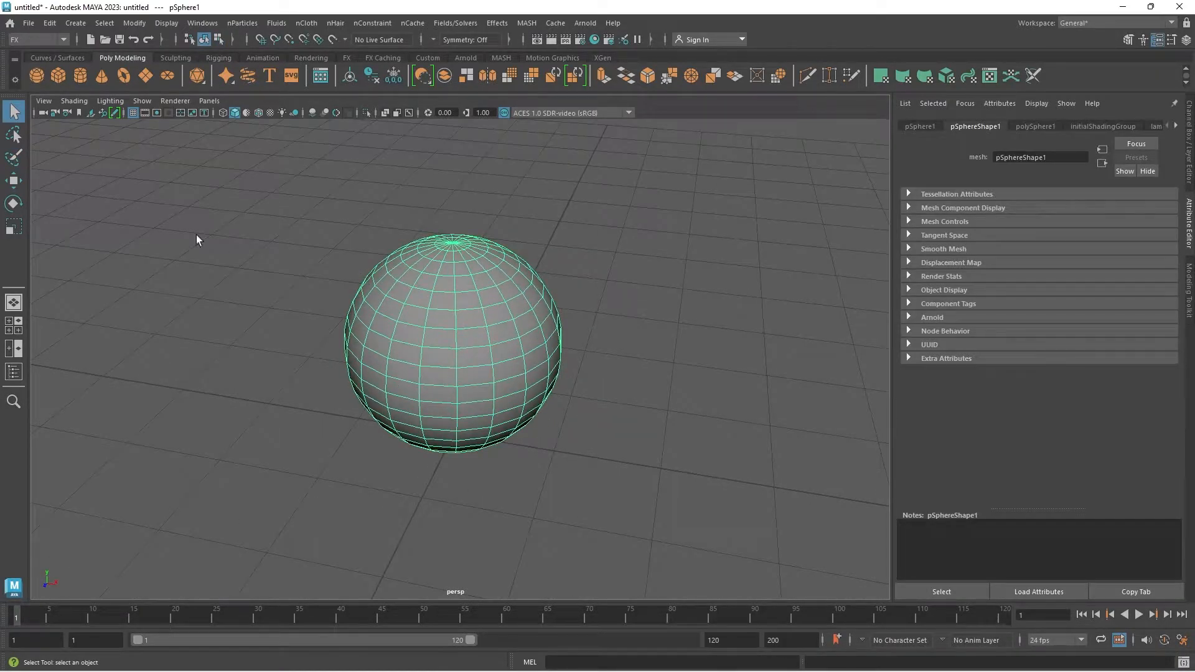
Step: Try the Move and Rotate tools on the sphere and scale it up slightly and uniformly with the Scale tool
{"action": "left_click", "coordinate": [14, 180]}
{"action": "left_click", "coordinate": [14, 203]}
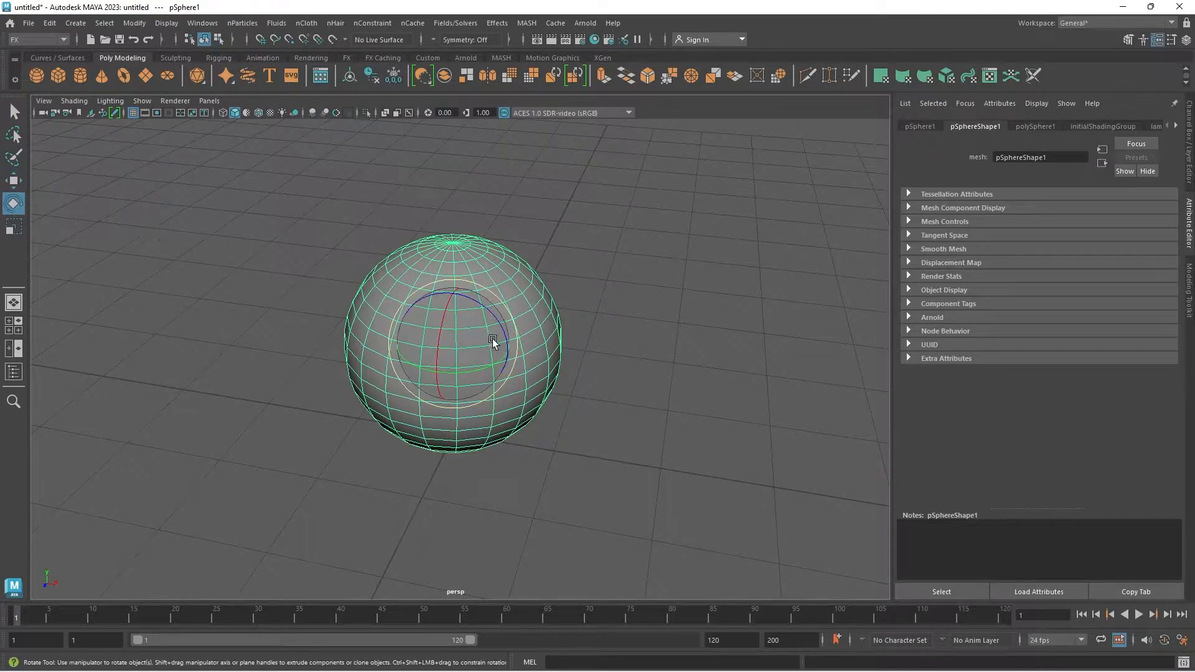
{"action": "left_click", "coordinate": [21, 229]}
{"action": "left_click_drag", "start_coordinate": [479, 373], "coordinate": [360, 386], "text": "alt"}
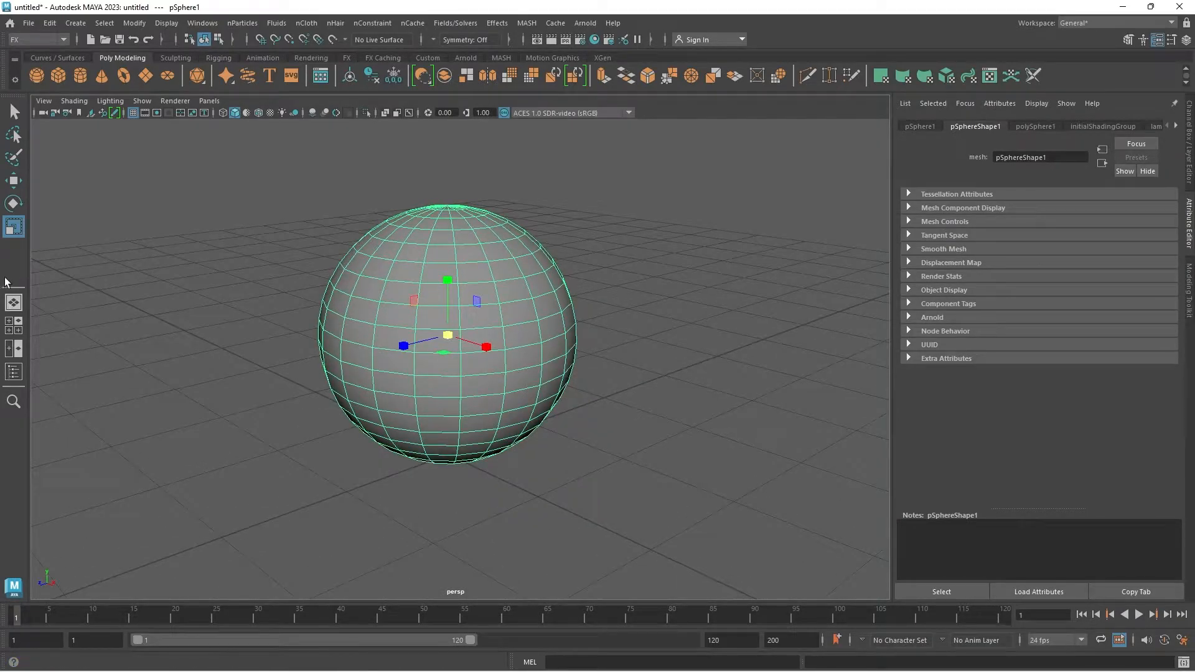
Step: Extrude a single face on the sphere's upper side outward into a small protruding block
{"action": "key", "text": "F11"}
{"action": "left_click", "coordinate": [434, 292]}
{"action": "right_click_drag", "start_coordinate": [439, 274], "coordinate": [432, 322], "text": "shift"}
{"action": "left_click_drag", "start_coordinate": [432, 323], "coordinate": [272, 345], "text": "alt"}
{"action": "key", "text": "w"}
{"action": "right_click_drag", "start_coordinate": [417, 318], "coordinate": [569, 256]}
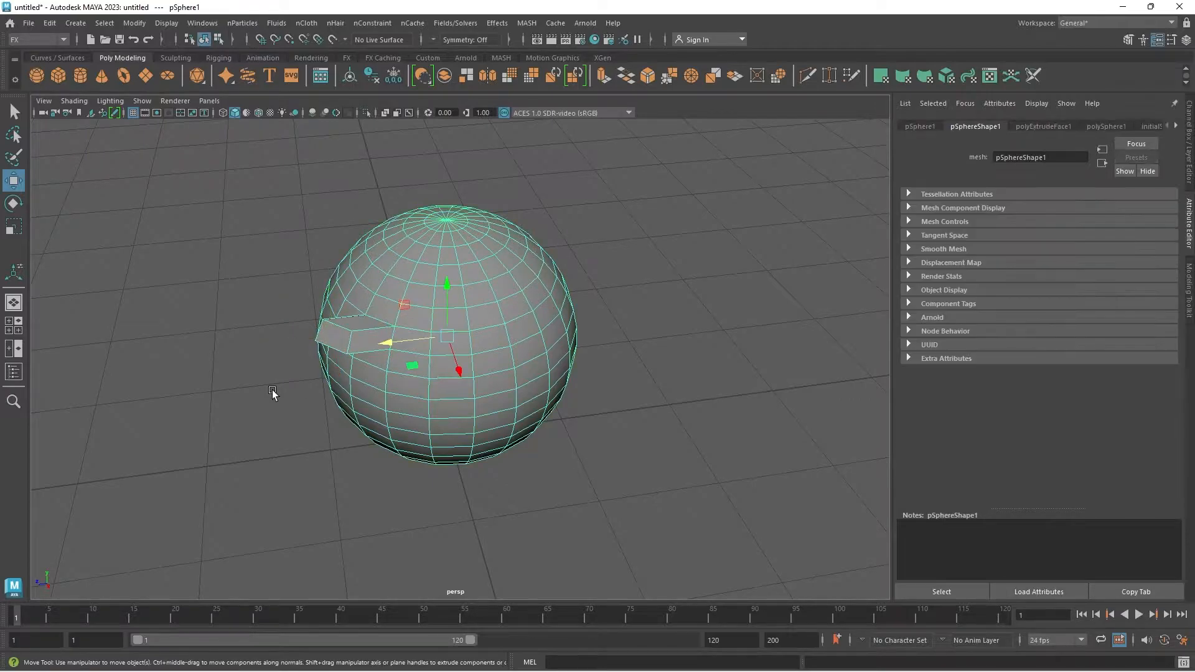
Step: Display the face extrusion's manipulator on the sphere with the Show Manipulator tool, and deselect the sphere
{"action": "left_click", "coordinate": [272, 389]}
{"action": "left_click_drag", "start_coordinate": [266, 405], "coordinate": [304, 386], "text": "alt"}
{"action": "left_click", "coordinate": [10, 278]}
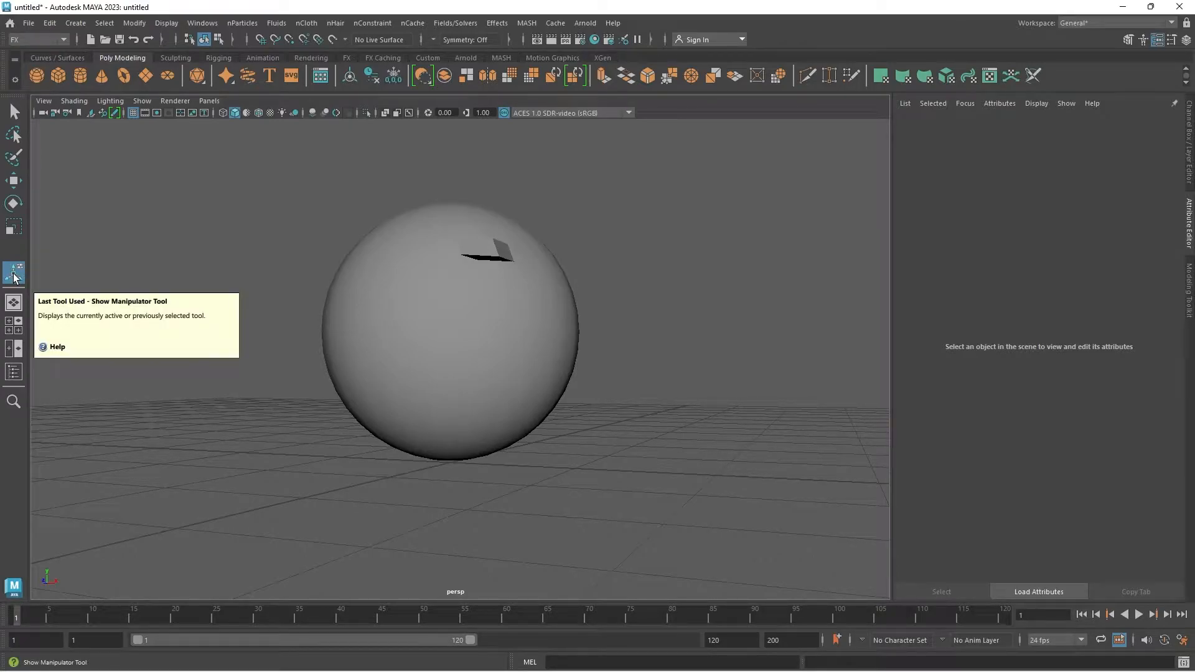
{"action": "left_click", "coordinate": [374, 320]}
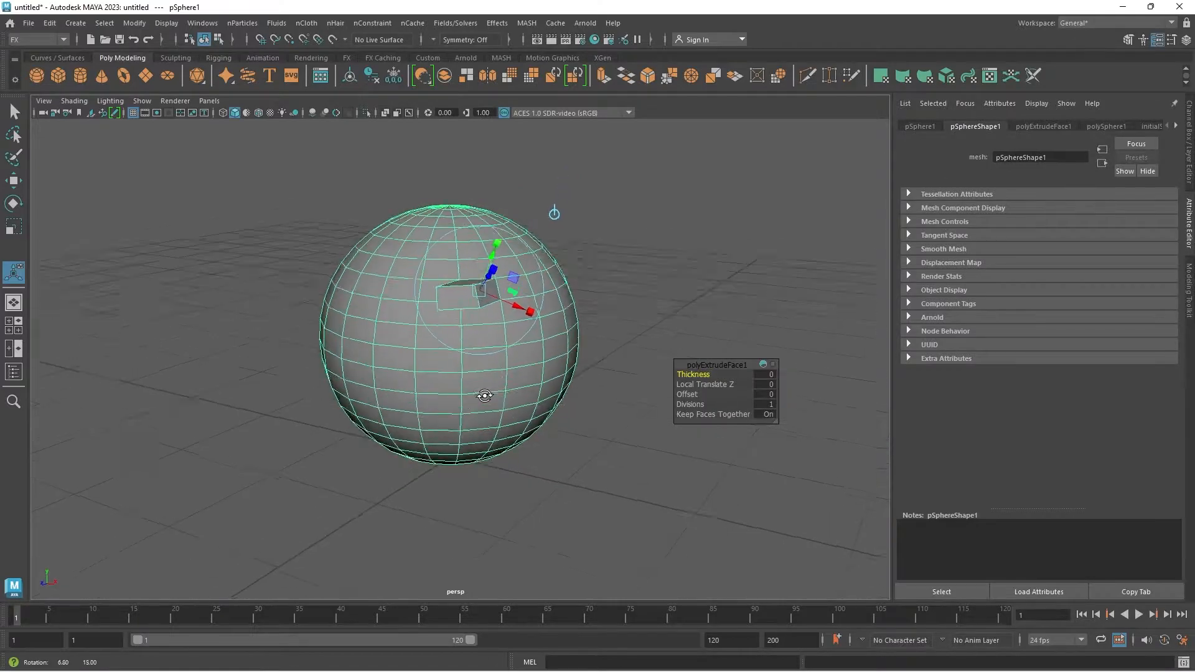
{"action": "left_click", "coordinate": [608, 435]}
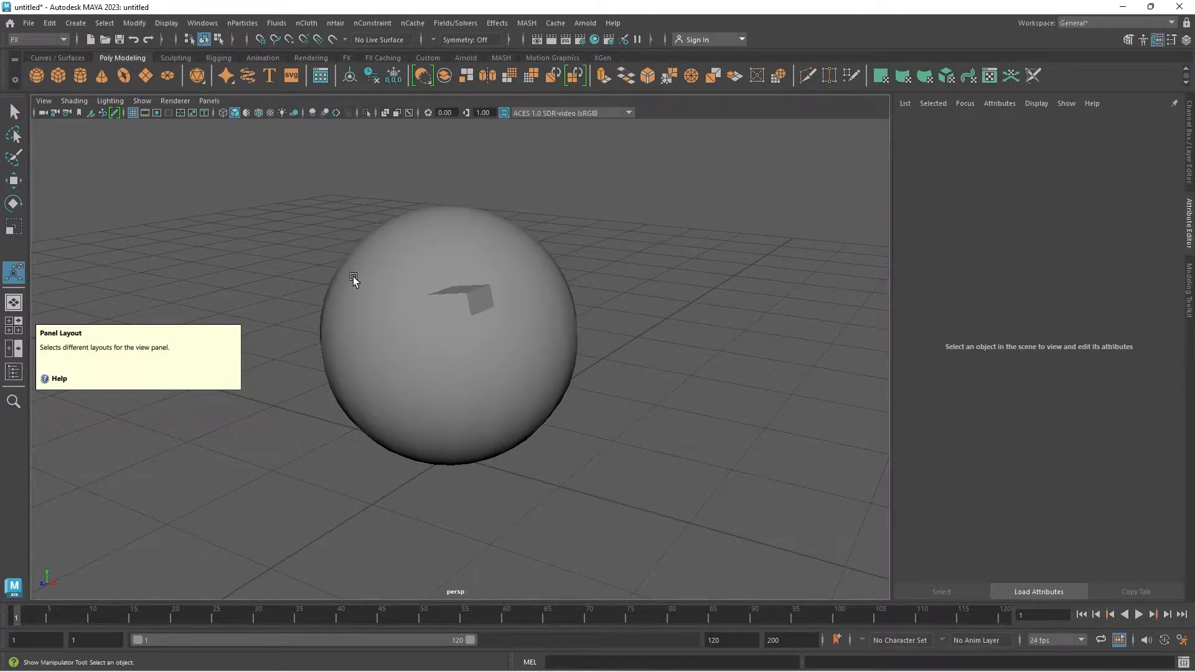
Step: Switch the viewport to the four-view layout and to the side-by-side Front/Persp layout
{"action": "left_click", "coordinate": [16, 331]}
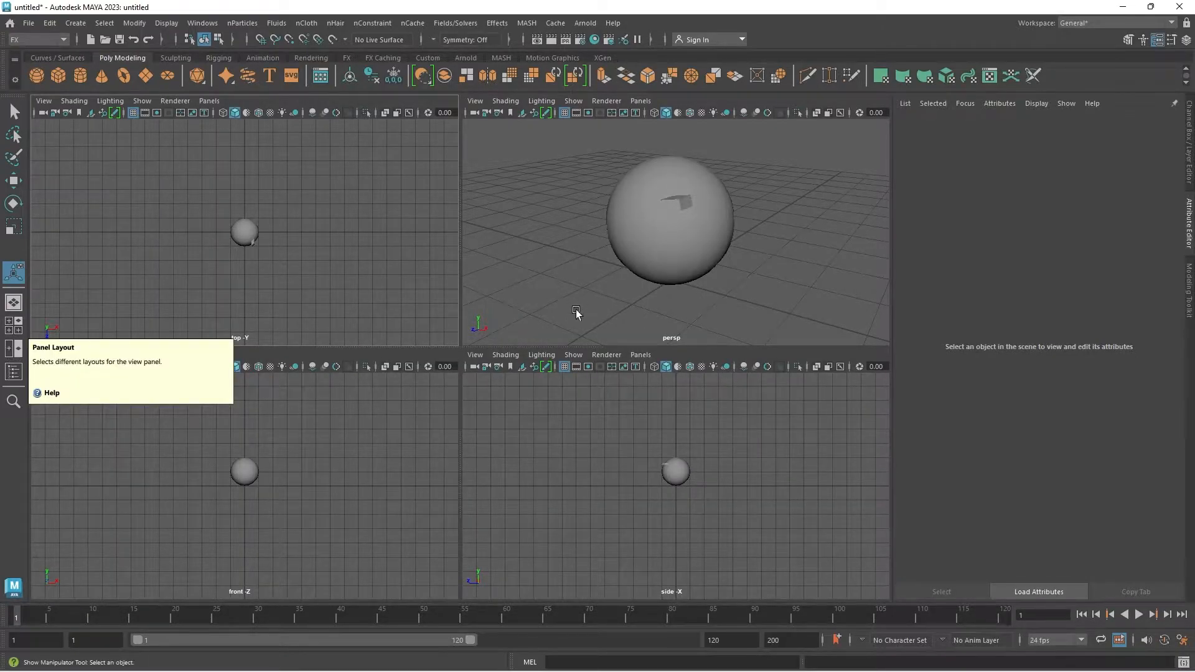
{"action": "left_click", "coordinate": [16, 348]}
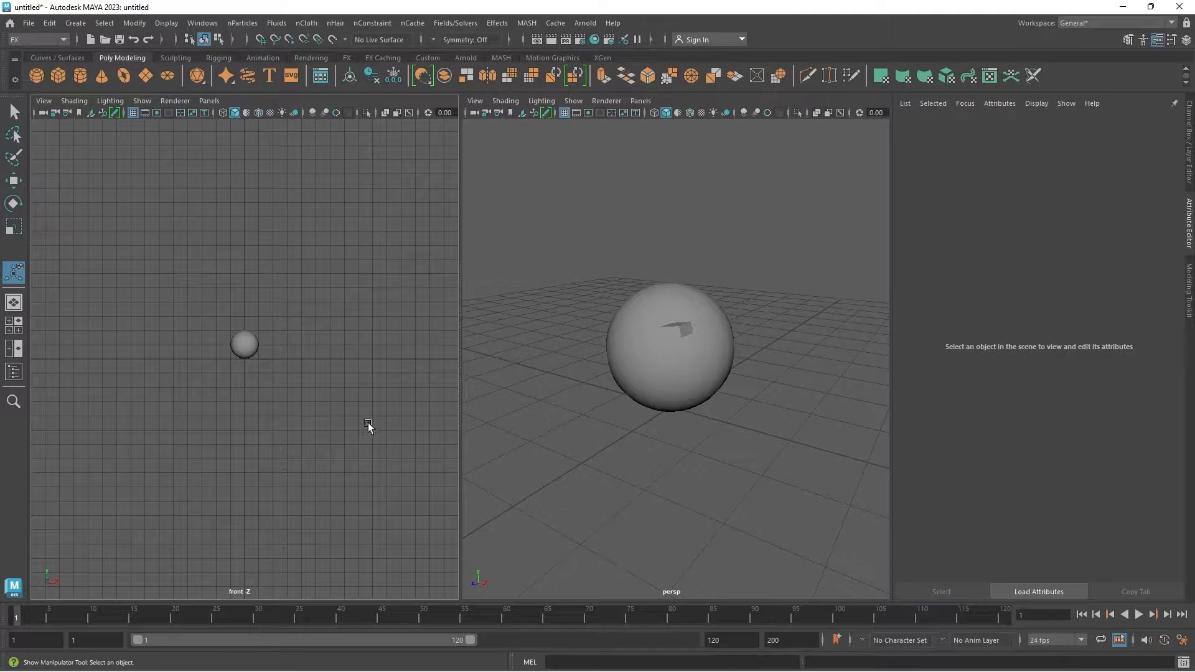
Step: Show the Outliner, select pSphere1 there, and move the sphere away from the origin in negative X
{"action": "left_click", "coordinate": [13, 372]}
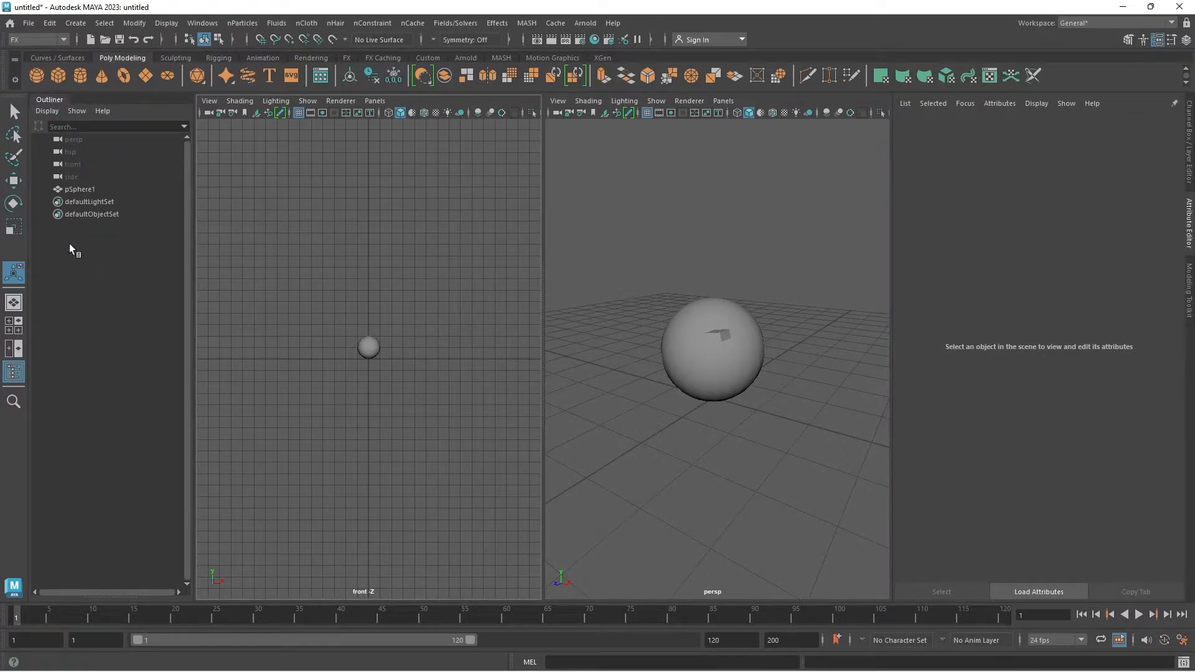
{"action": "left_click", "coordinate": [80, 189]}
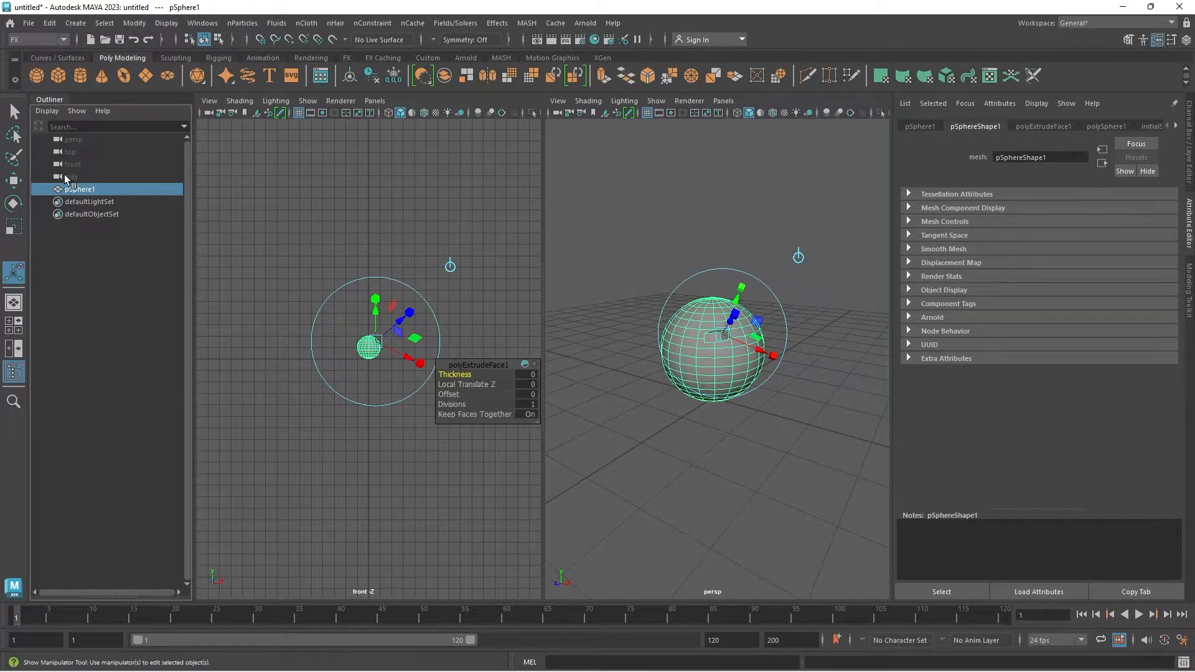
{"action": "left_click", "coordinate": [698, 429]}
{"action": "left_click", "coordinate": [720, 389]}
{"action": "key", "text": "w"}
{"action": "left_click_drag", "start_coordinate": [756, 357], "coordinate": [645, 336]}
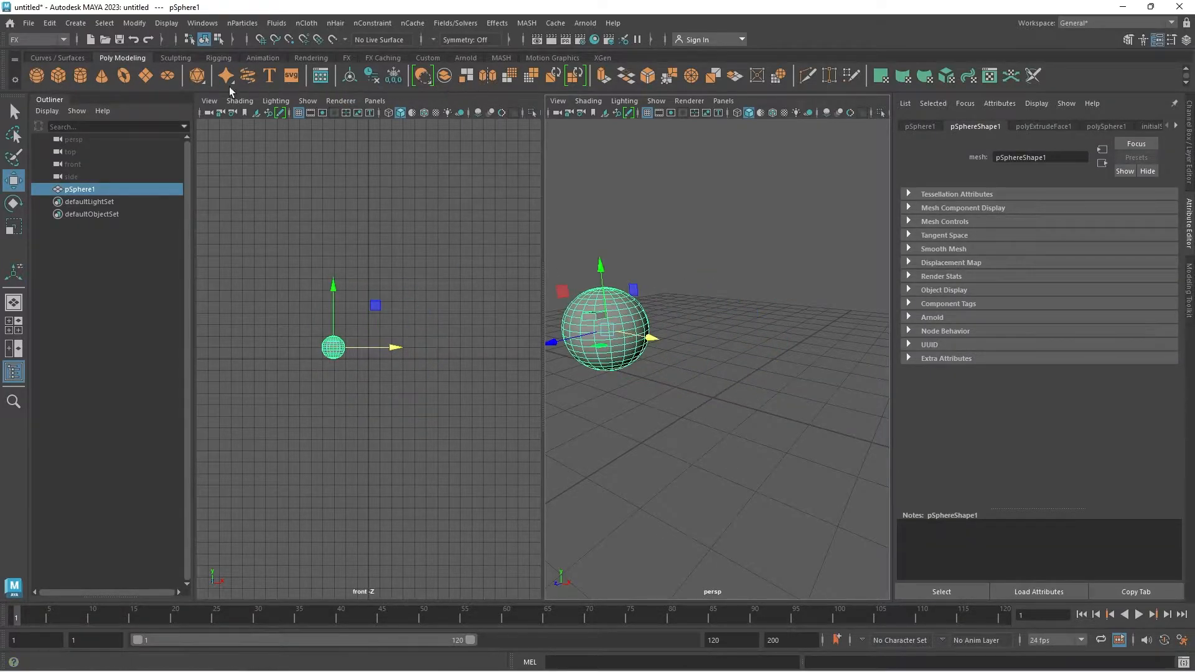
Step: Create a polygon cone moved about 1.1 cm along X, and a polygon cube moved back along Z
{"action": "left_click", "coordinate": [101, 82]}
{"action": "left_click_drag", "start_coordinate": [765, 414], "coordinate": [818, 426]}
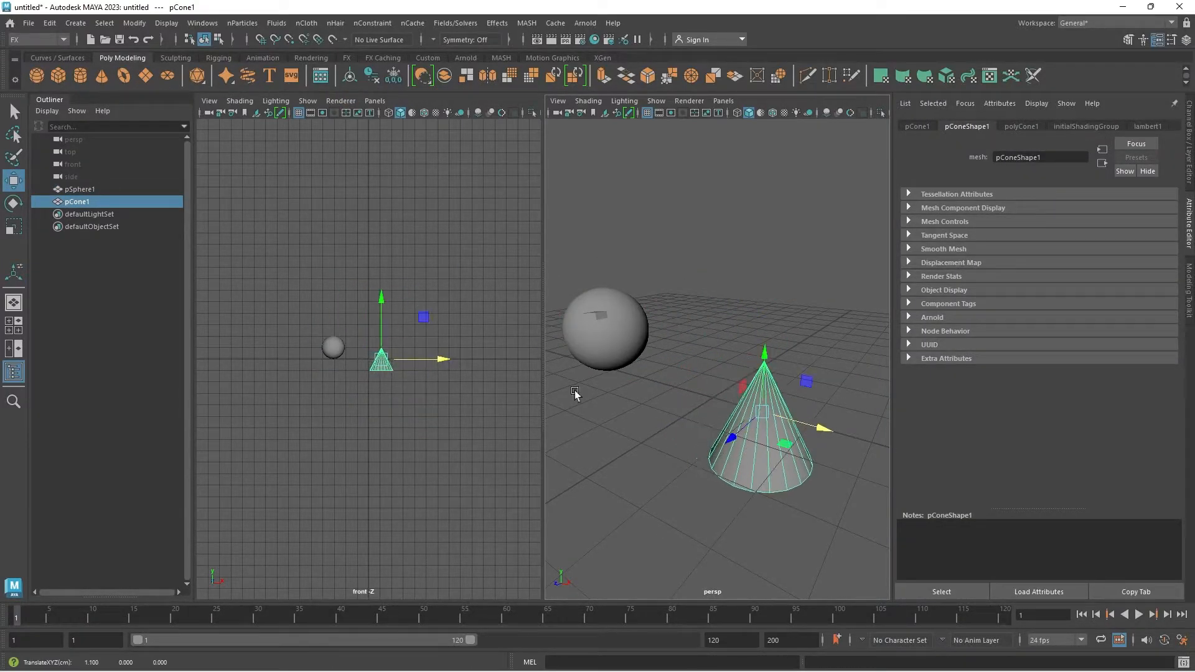
{"action": "left_click", "coordinate": [58, 75]}
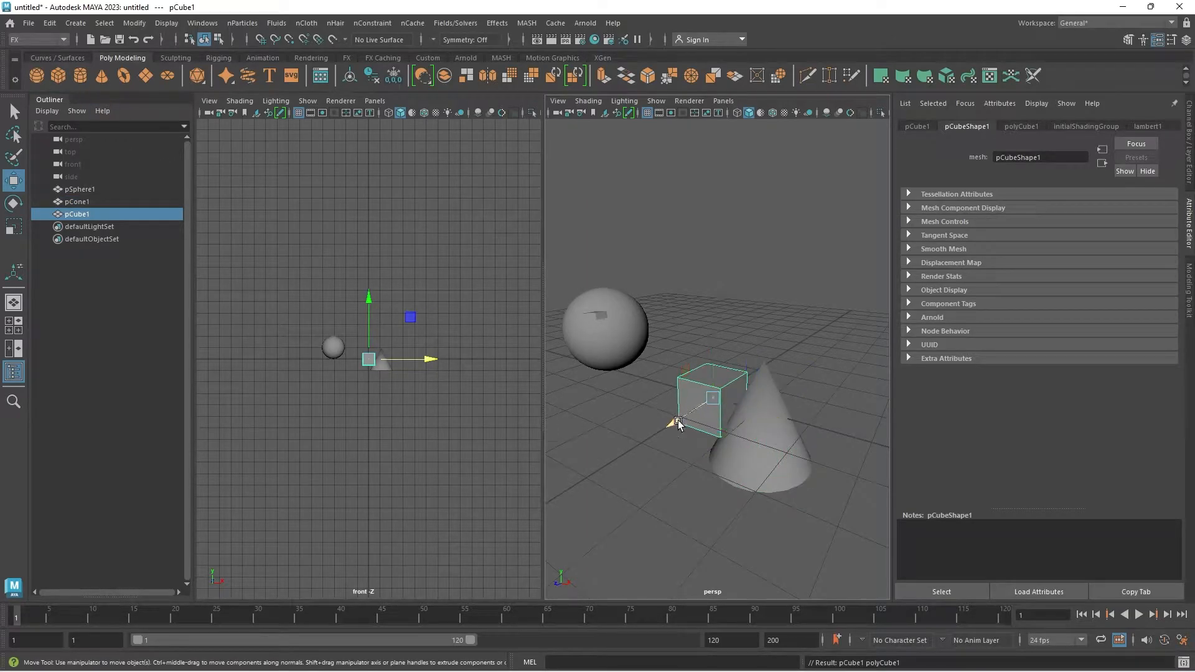
{"action": "left_click_drag", "start_coordinate": [681, 418], "coordinate": [557, 310]}
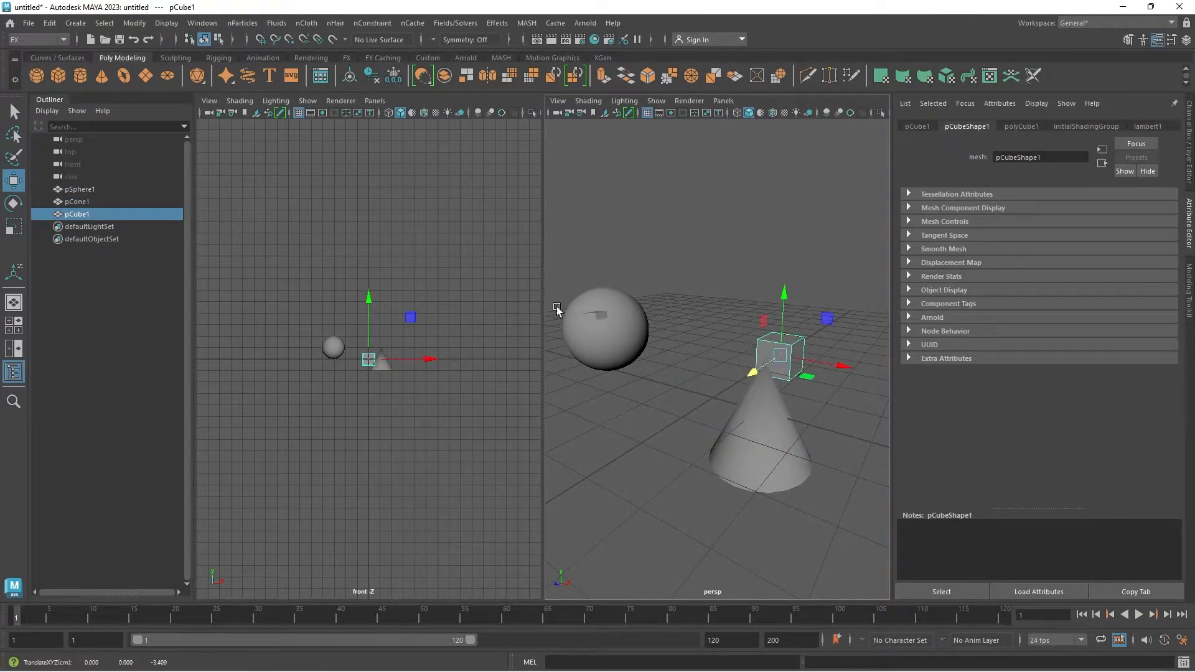
Step: Create a polygon cylinder and shift it slightly in negative X, away from the cone
{"action": "left_click", "coordinate": [80, 73]}
{"action": "left_click_drag", "start_coordinate": [675, 420], "coordinate": [639, 442]}
{"action": "scroll", "coordinate": [640, 442], "scroll_direction": "down", "scroll_amount": 3}
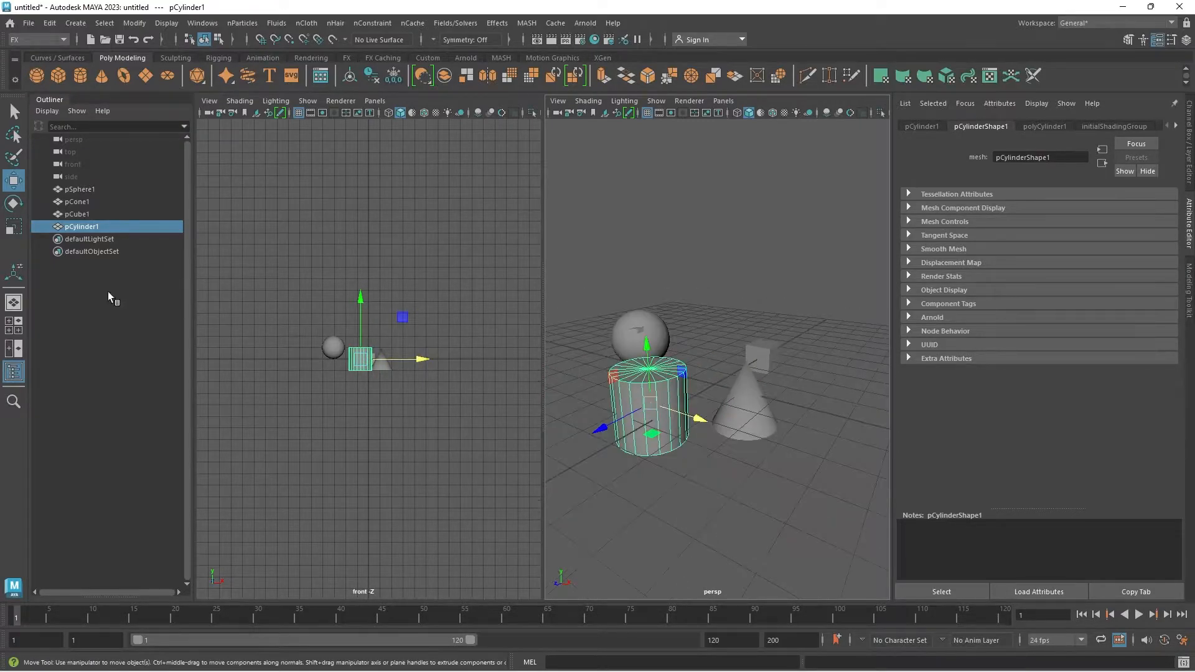
Step: Switch to the four-view layout and maximize the perspective view around the four shapes
{"action": "left_click", "coordinate": [14, 325]}
{"action": "key", "text": "space"}
{"action": "scroll", "coordinate": [576, 360], "scroll_direction": "down", "scroll_amount": 2}
{"action": "scroll", "coordinate": [568, 364], "scroll_direction": "up", "scroll_amount": 5}
{"action": "scroll", "coordinate": [569, 364], "scroll_direction": "down", "scroll_amount": 4}
{"action": "left_click_drag", "start_coordinate": [536, 390], "coordinate": [555, 373], "text": "alt"}
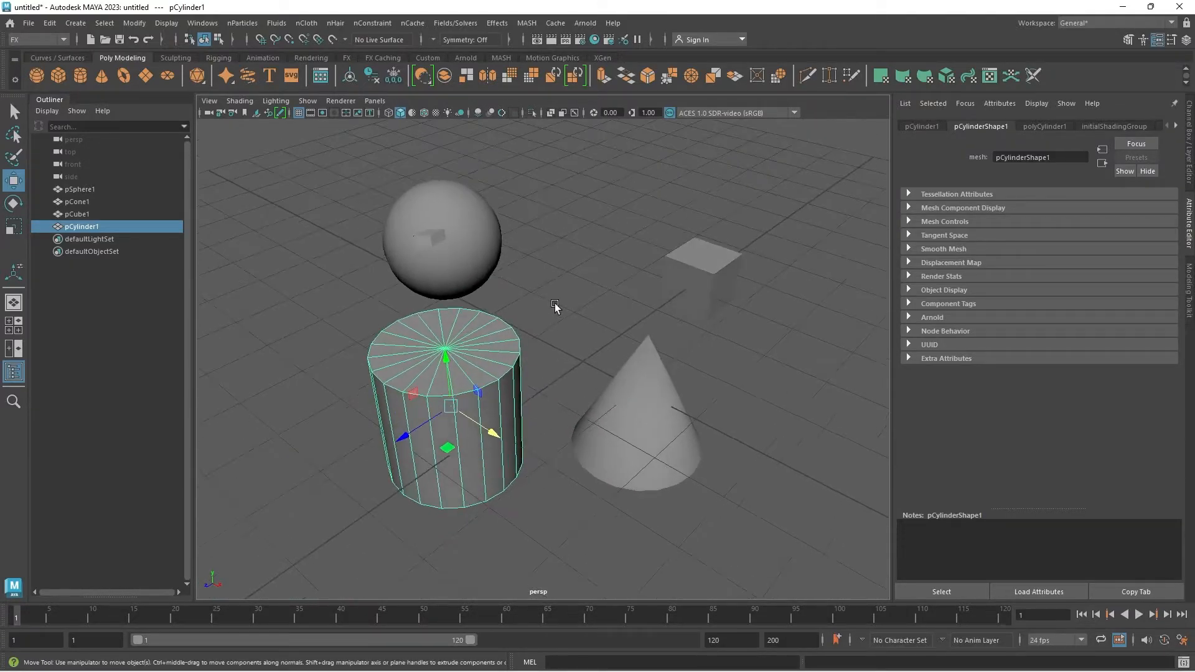
Step: Rename pSphere1 as round and finally as sphere, pCube1 as cube, and pCylinder1 as Cylinder
{"action": "left_click", "coordinate": [555, 304]}
{"action": "left_click", "coordinate": [468, 259]}
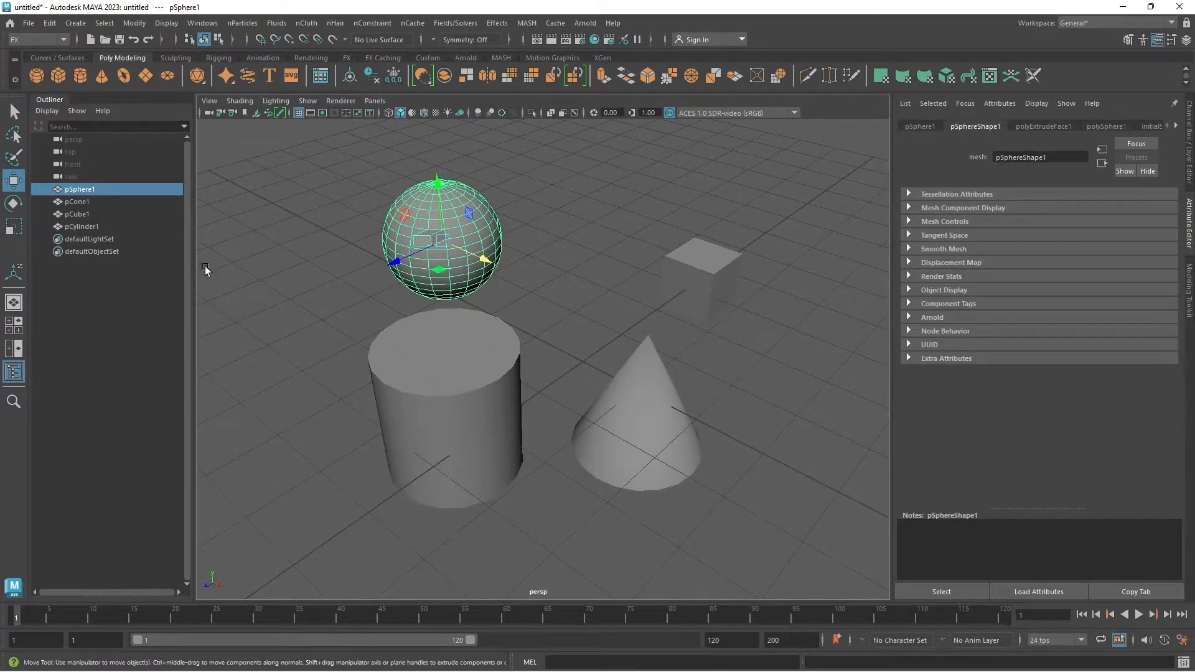
{"action": "double_click", "coordinate": [79, 189]}
{"action": "type", "text": "round"}
{"action": "key", "text": "Return"}
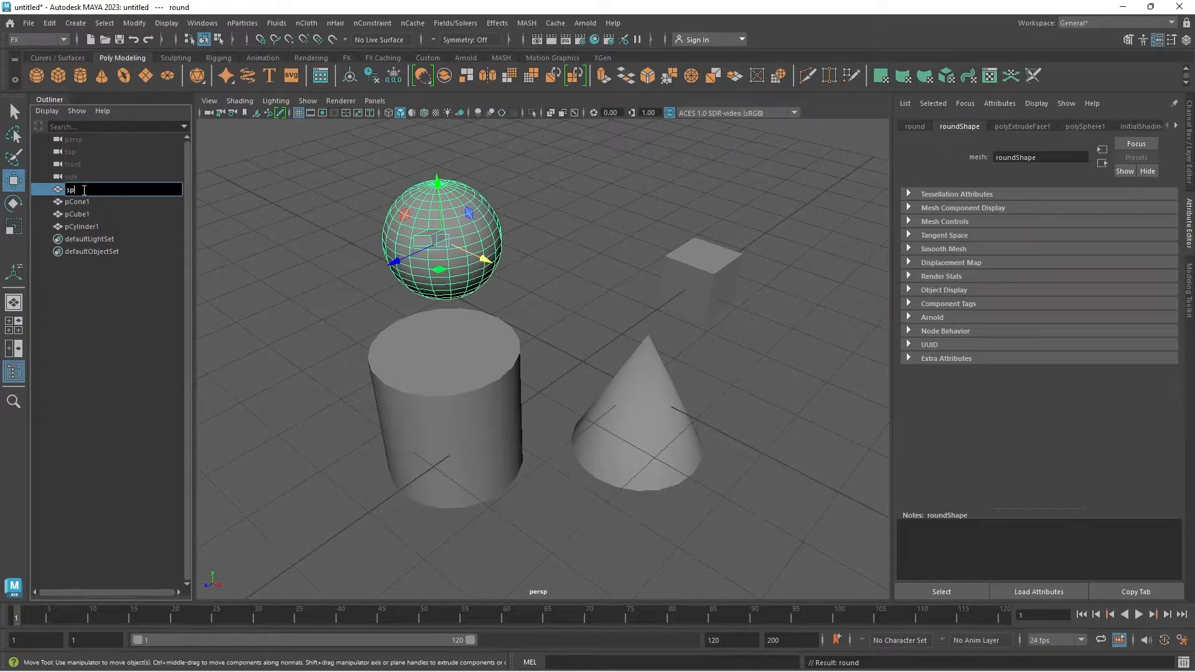
{"action": "key", "text": "Return"}
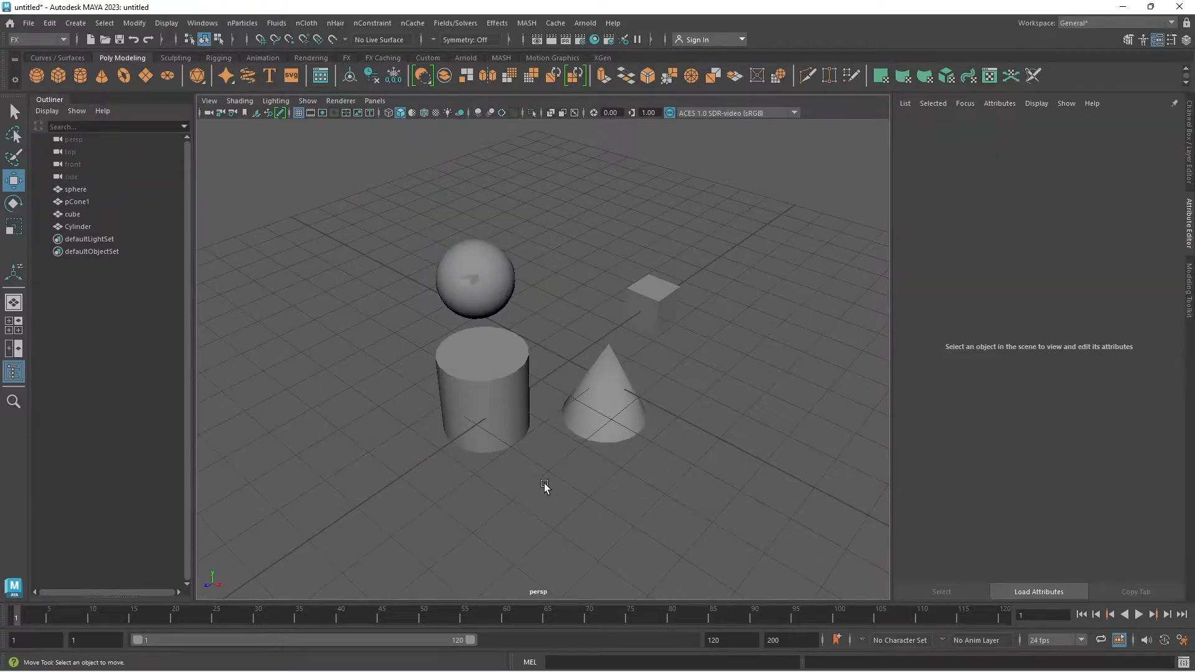
Step: Hide the Outliner so that the perspective view fills the workspace
{"action": "left_click", "coordinate": [14, 371]}
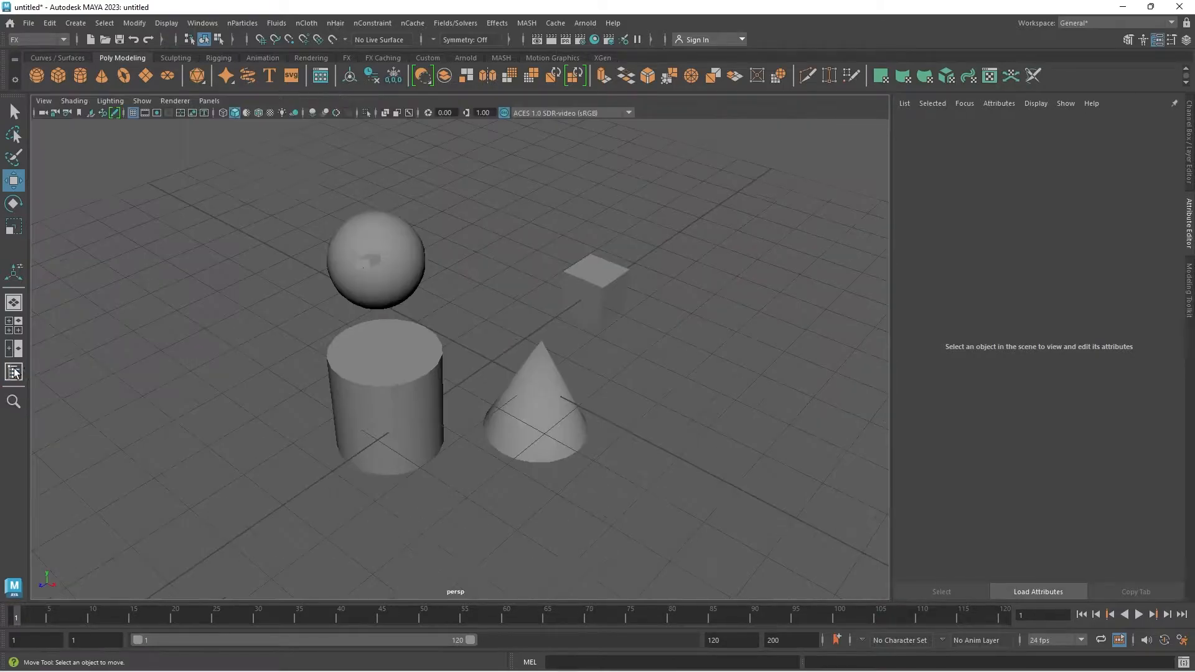
{"action": "scroll", "coordinate": [285, 388], "scroll_direction": "down", "scroll_amount": 3}
{"action": "scroll", "coordinate": [287, 393], "scroll_direction": "up", "scroll_amount": 5}
{"action": "left_click_drag", "start_coordinate": [288, 429], "coordinate": [312, 423], "text": "alt"}
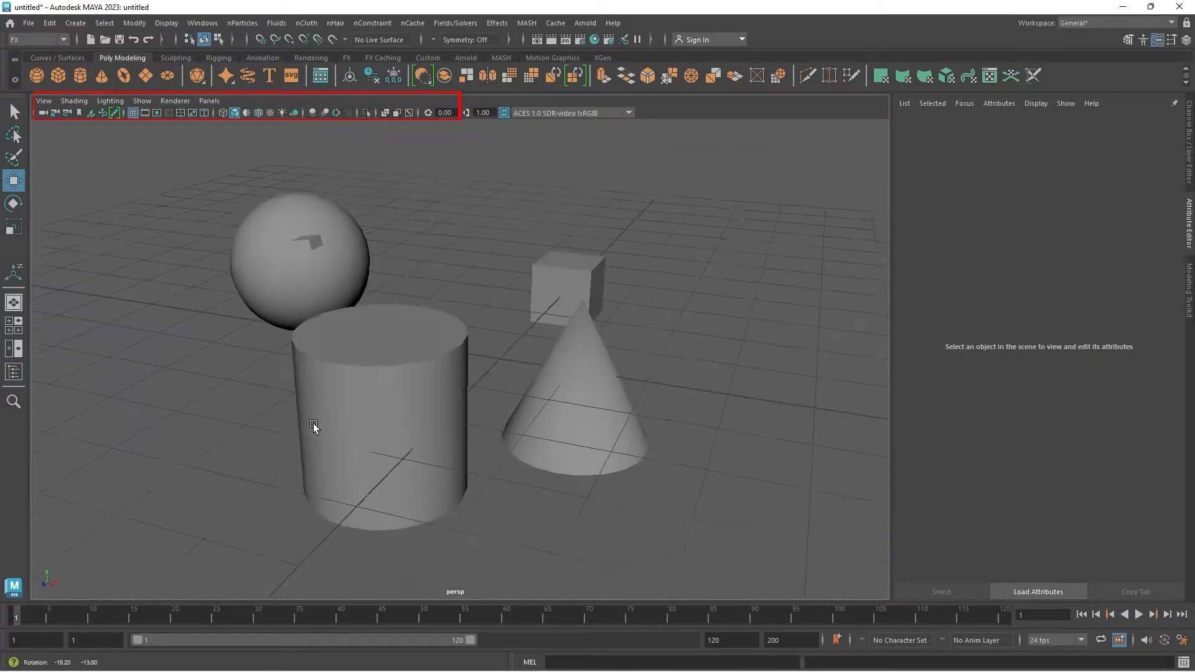
{"action": "middle_click_drag", "start_coordinate": [339, 370], "coordinate": [346, 406], "text": "alt"}
{"action": "left_click_drag", "start_coordinate": [203, 301], "coordinate": [166, 318], "text": "alt"}
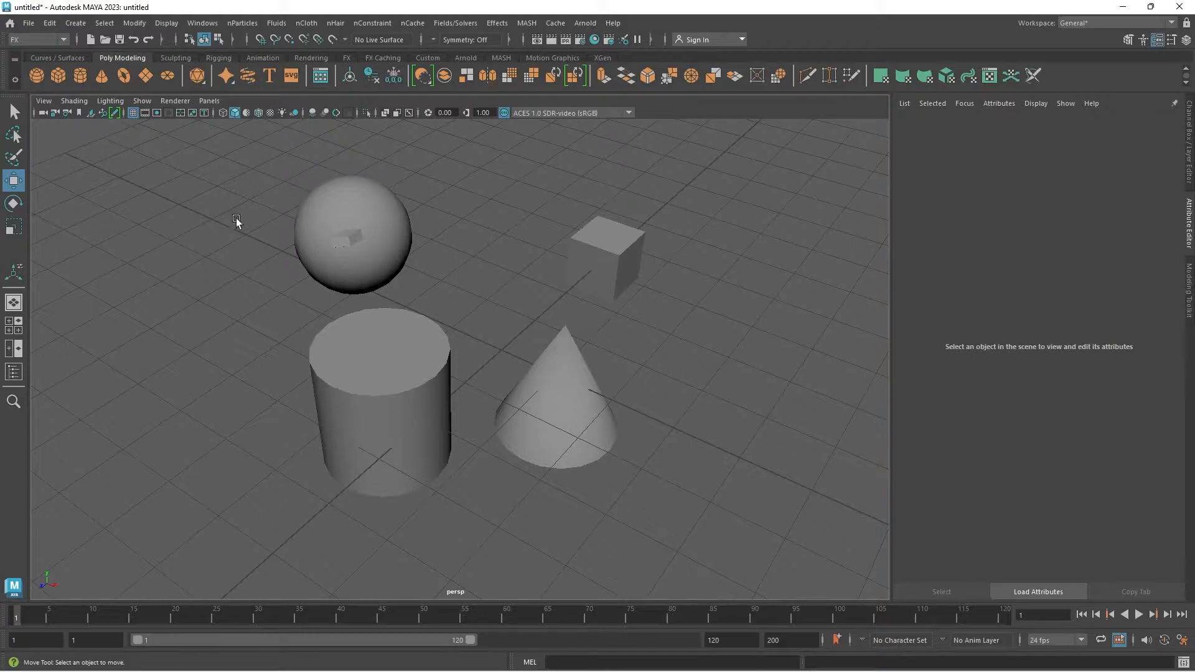
{"action": "left_click_drag", "start_coordinate": [335, 301], "coordinate": [450, 335], "text": "alt"}
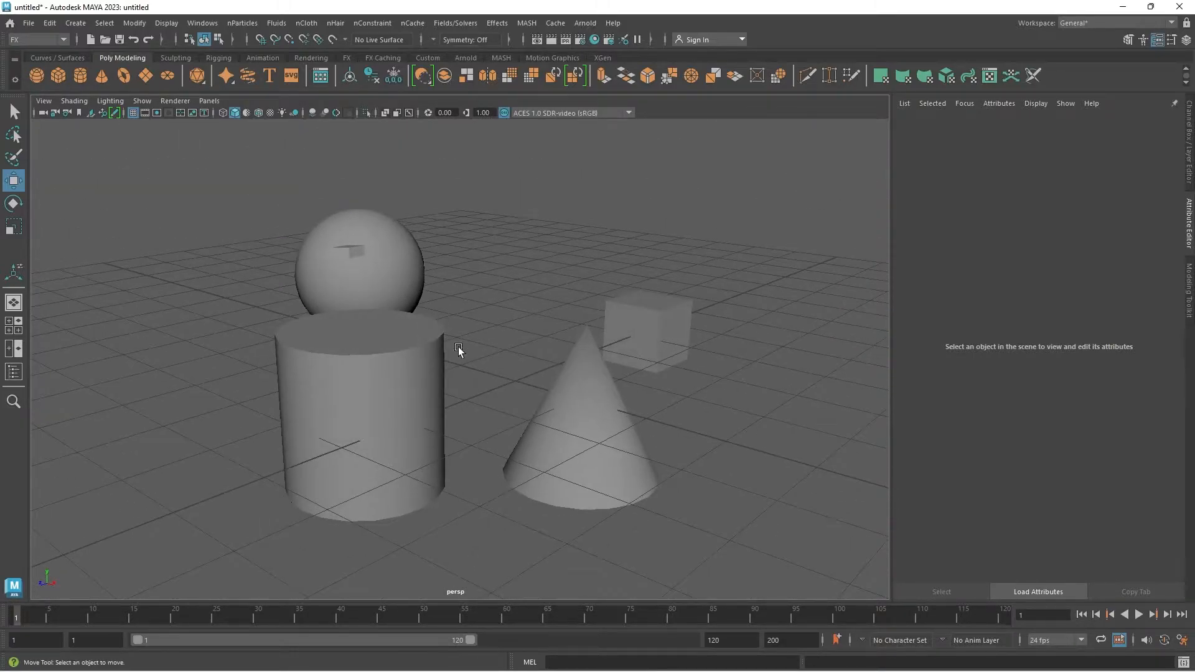
Step: Select the perspective camera, try reducing its Angle of View to 23.04, and undo that change
{"action": "left_click", "coordinate": [43, 113]}
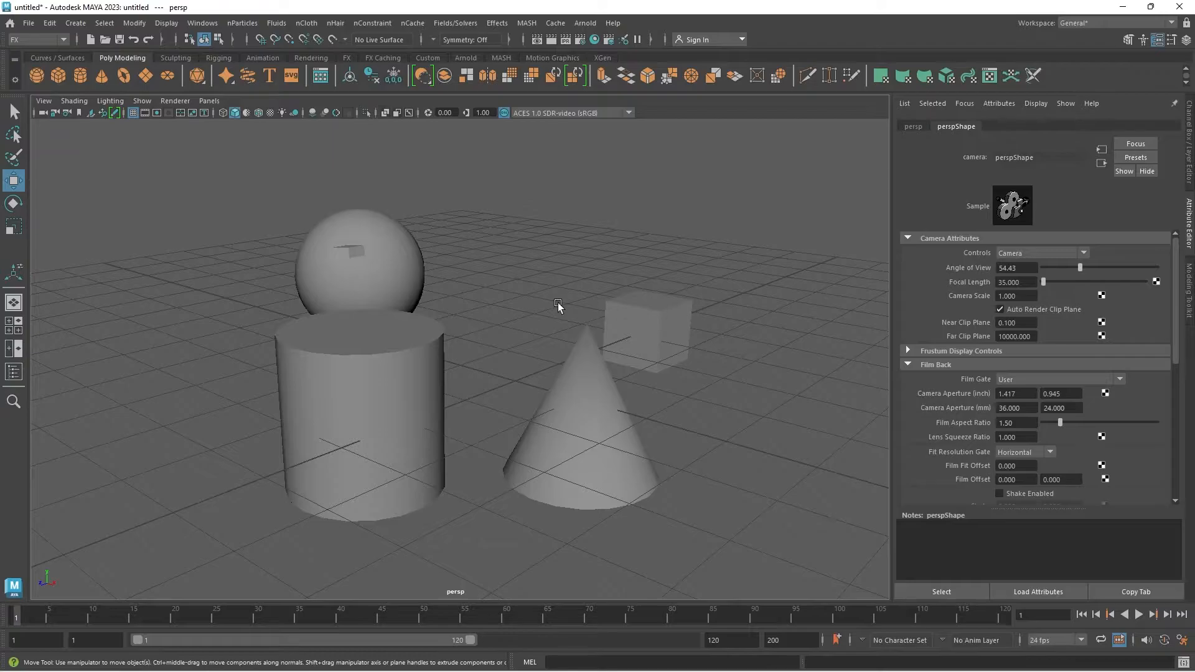
{"action": "left_click_drag", "start_coordinate": [1080, 267], "coordinate": [1044, 297]}
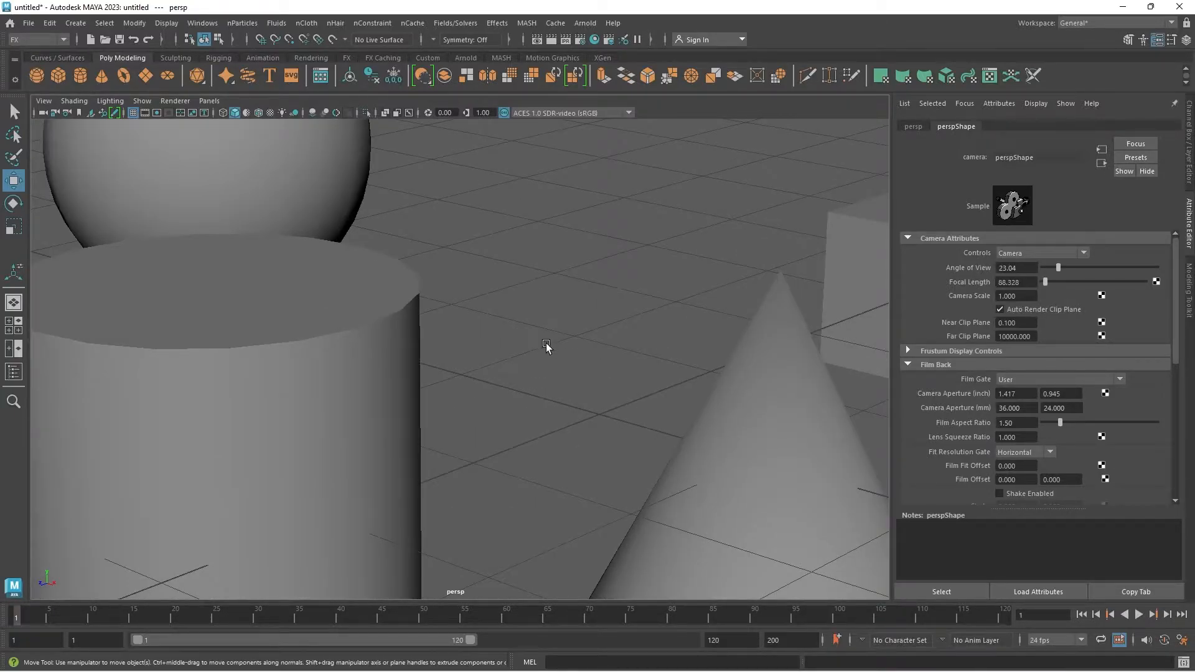
{"action": "key", "text": "ctrl+z"}
{"action": "key", "text": "ctrl+z"}
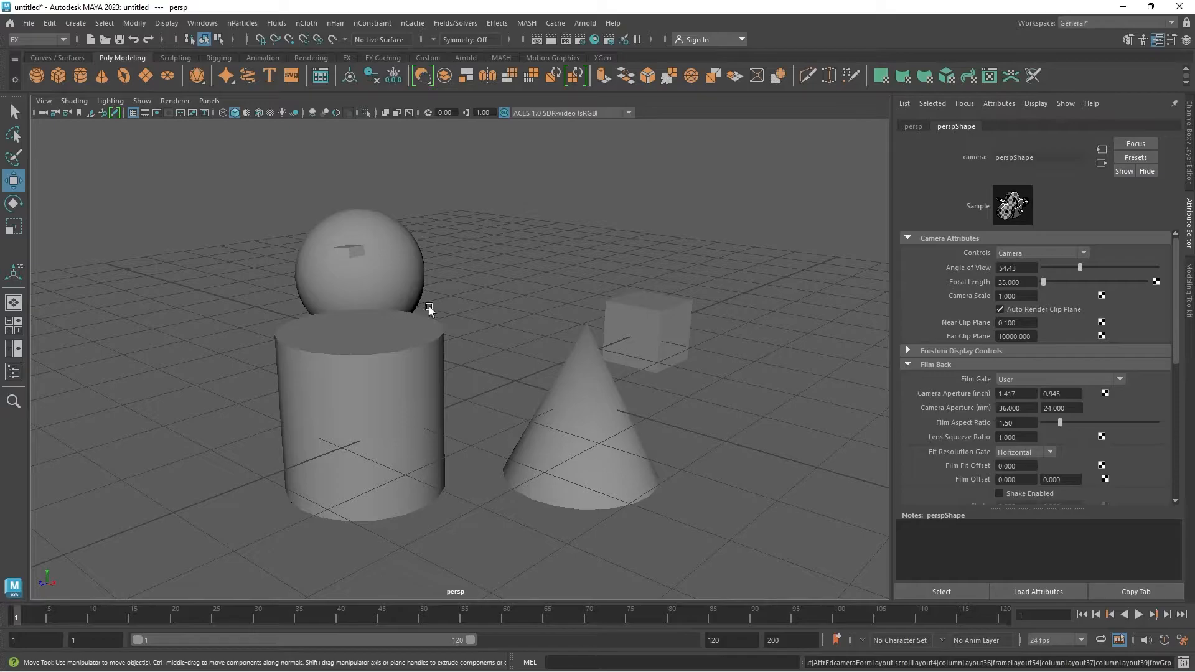
Step: Lock the perspective camera and try to orbit the view to test the lock
{"action": "left_click", "coordinate": [55, 112]}
{"action": "left_click_drag", "start_coordinate": [386, 287], "coordinate": [316, 335], "text": "alt"}
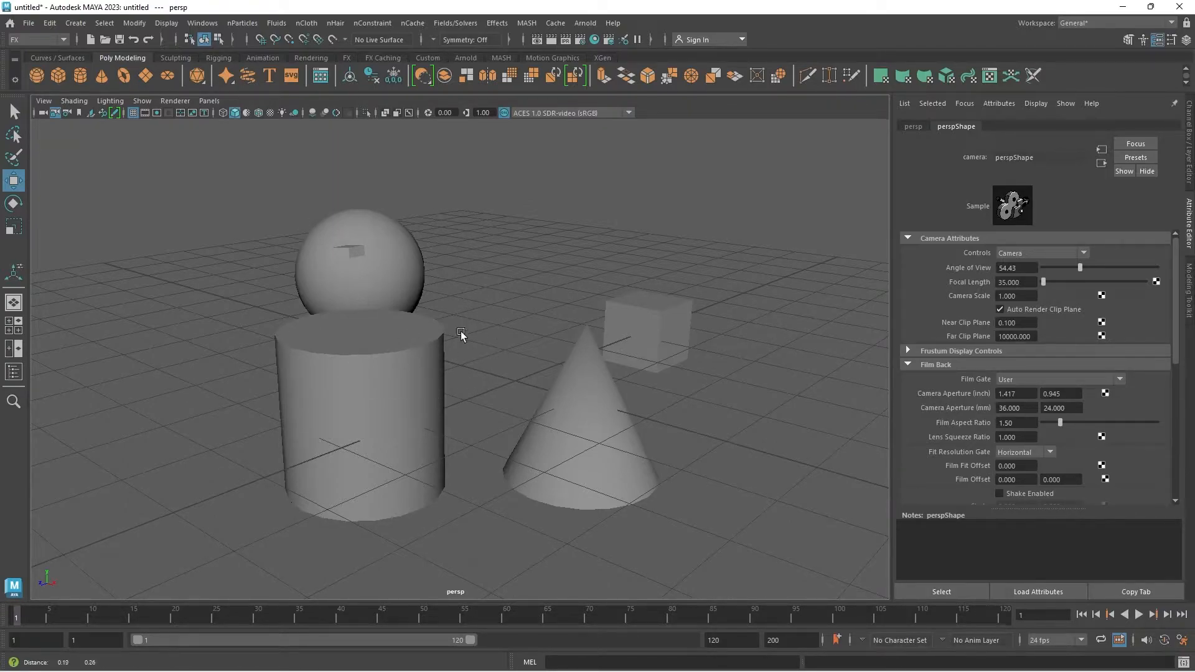
Step: Open the perspective camera's attributes and orbit around the primitives to check the camera's movement
{"action": "left_click_drag", "start_coordinate": [495, 263], "coordinate": [420, 339]}
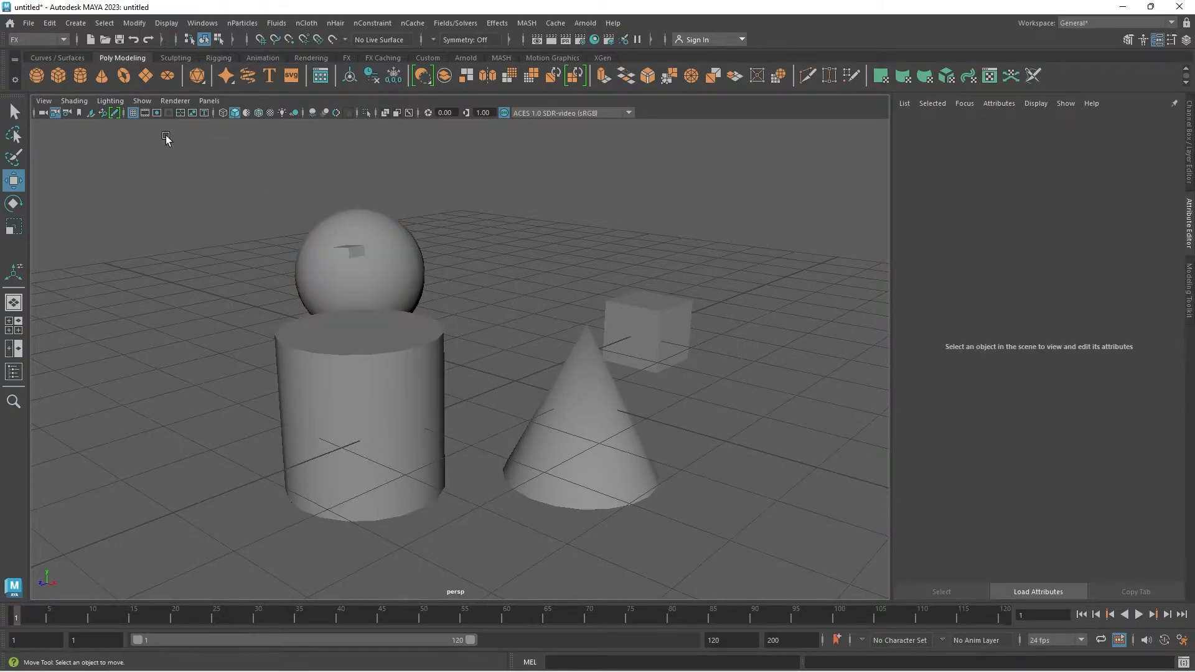
{"action": "left_click", "coordinate": [67, 114]}
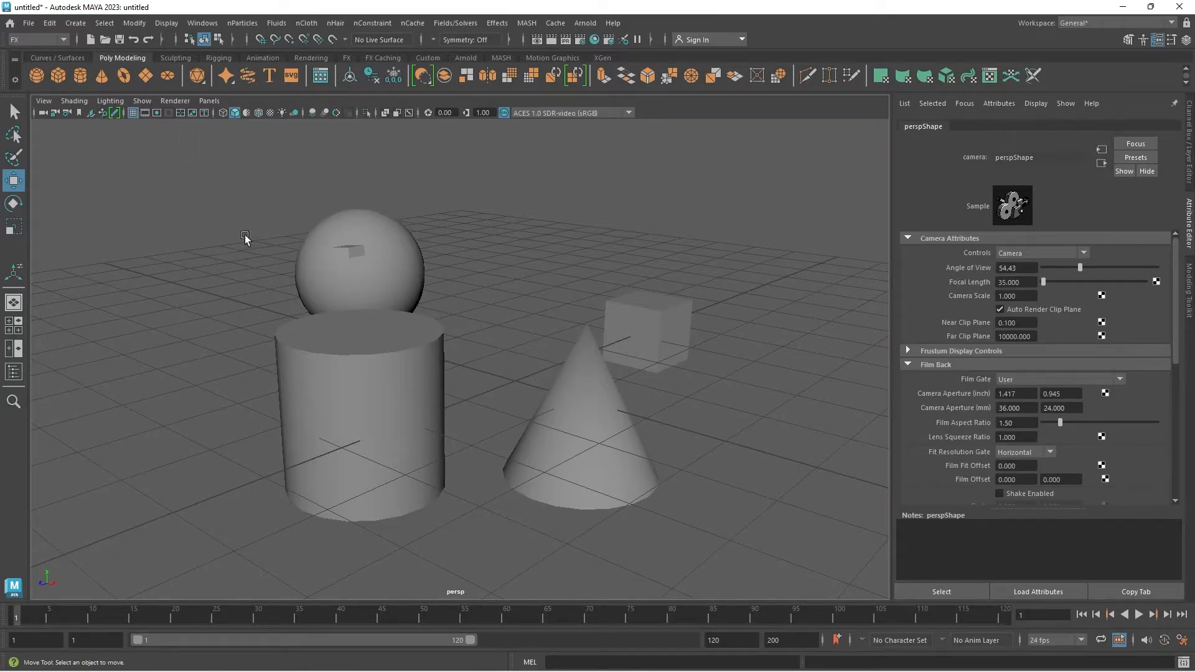
{"action": "left_click_drag", "start_coordinate": [261, 301], "coordinate": [301, 309], "text": "alt"}
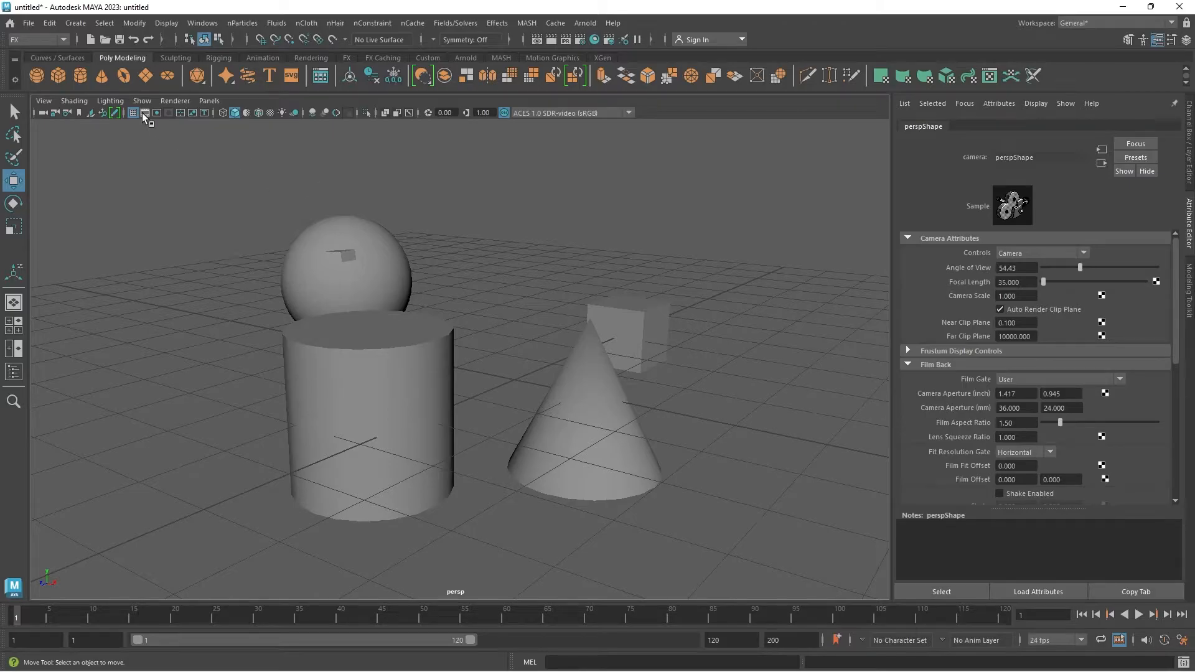
{"action": "scroll", "coordinate": [699, 393], "scroll_direction": "down", "scroll_amount": 10}
{"action": "left_click_drag", "start_coordinate": [681, 370], "coordinate": [555, 436], "text": "alt"}
{"action": "scroll", "coordinate": [482, 468], "scroll_direction": "up", "scroll_amount": 3}
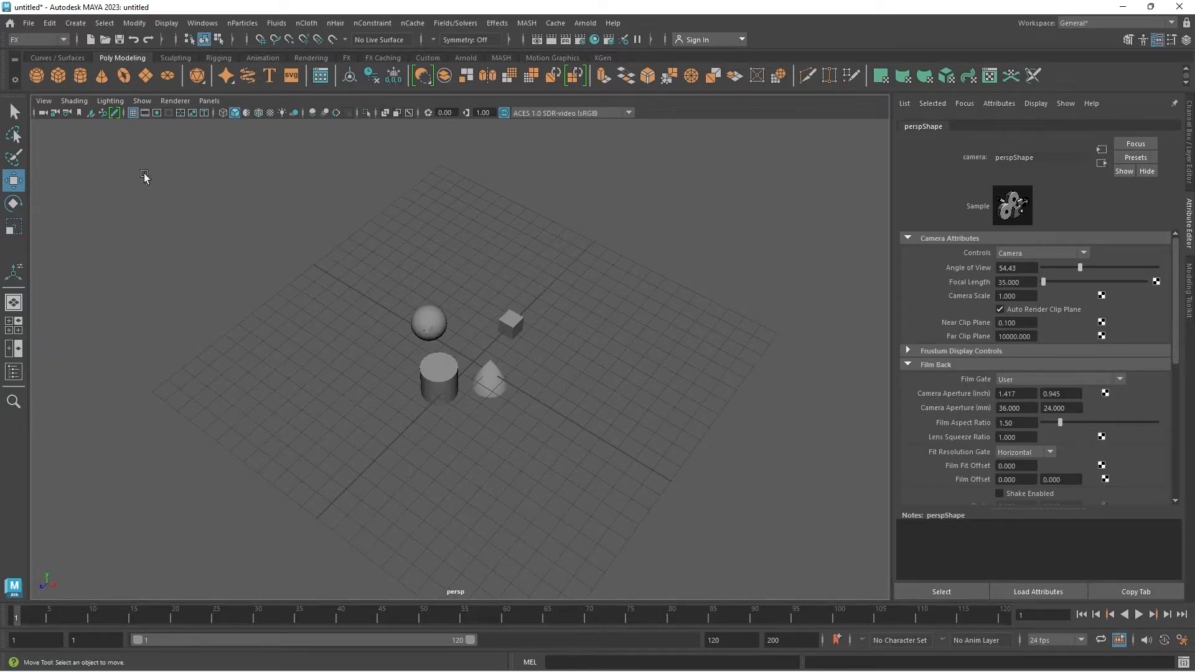
Step: Toggle the viewport grid off and back on to compare the scene with and without it
{"action": "left_click", "coordinate": [133, 113]}
{"action": "left_click", "coordinate": [132, 112]}
{"action": "left_click", "coordinate": [133, 112]}
{"action": "left_click", "coordinate": [133, 112]}
{"action": "scroll", "coordinate": [272, 239], "scroll_direction": "up", "scroll_amount": 2}
{"action": "left_click_drag", "start_coordinate": [273, 239], "coordinate": [357, 279], "text": "alt"}
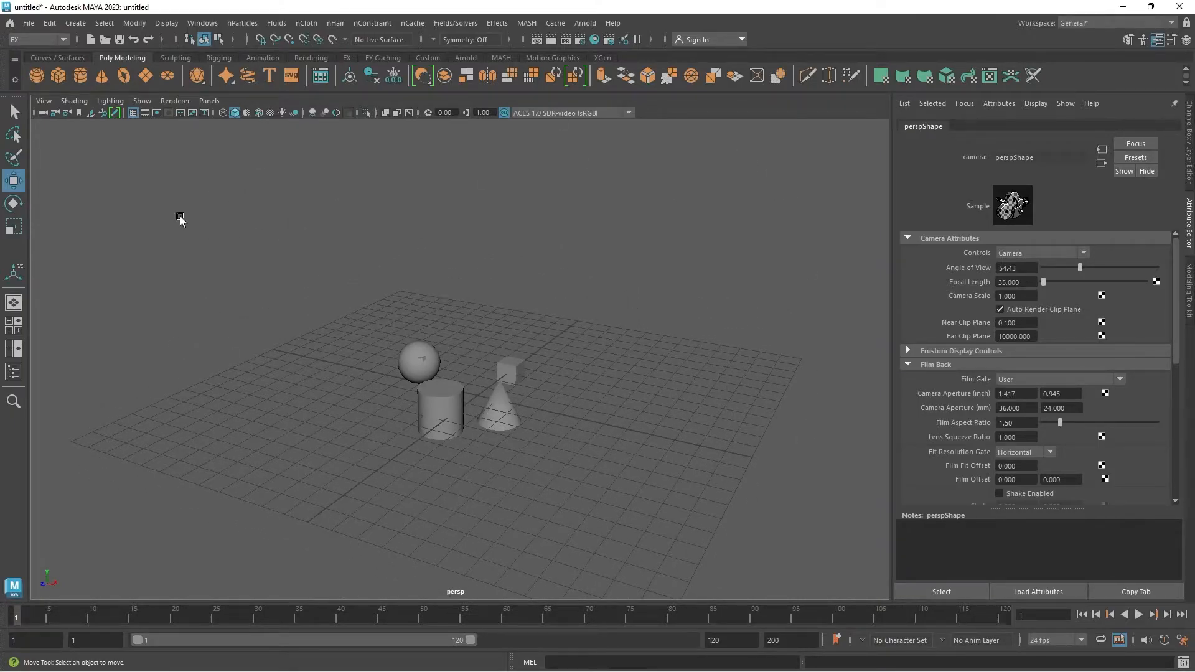
Step: Preview the film gate, then the resolution gate with and without its gate mask, and turn the gates off
{"action": "left_click", "coordinate": [144, 112]}
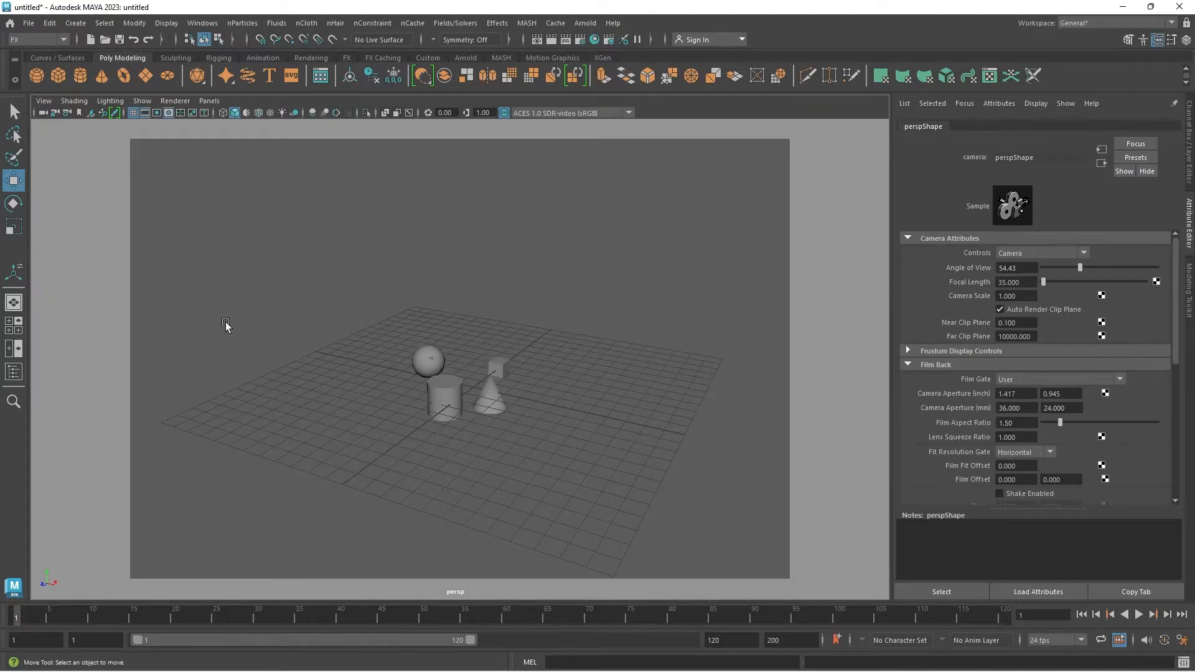
{"action": "left_click", "coordinate": [144, 112]}
{"action": "left_click", "coordinate": [156, 113]}
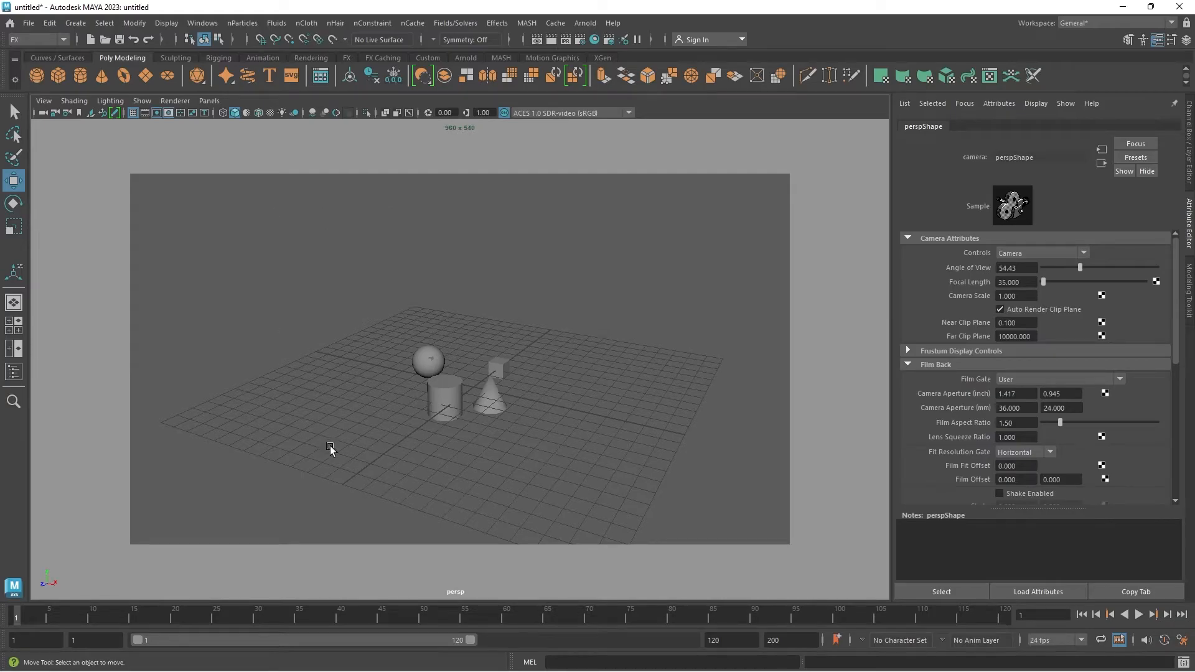
{"action": "left_click", "coordinate": [169, 114]}
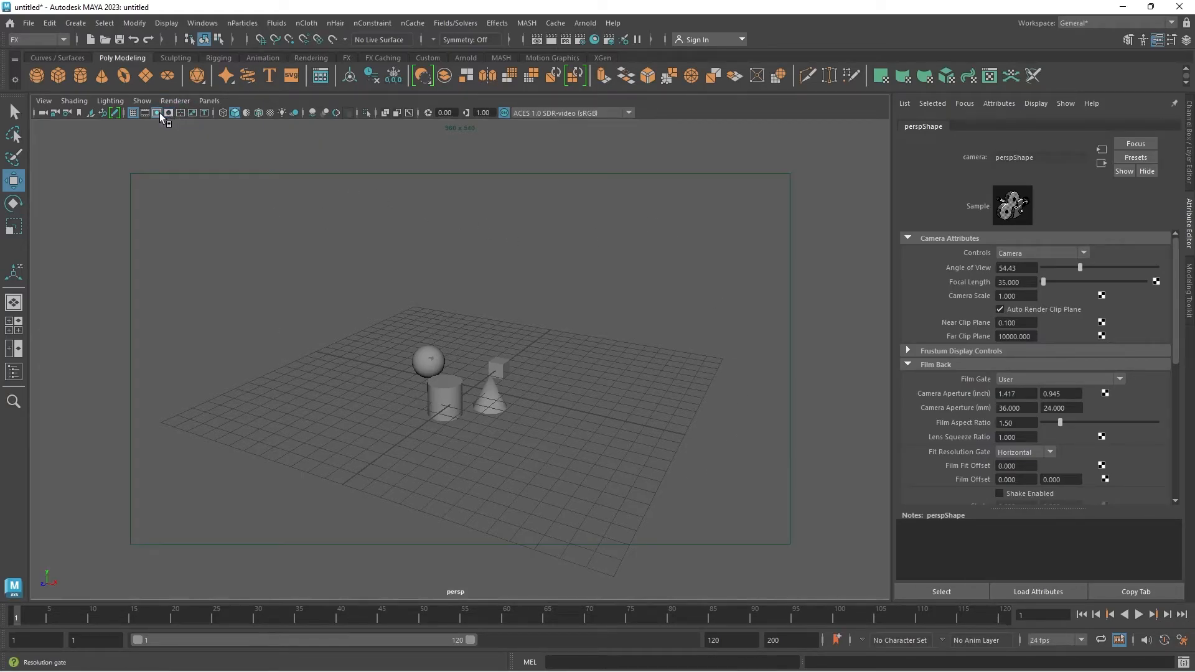
{"action": "left_click", "coordinate": [158, 114]}
{"action": "scroll", "coordinate": [312, 177], "scroll_direction": "up", "scroll_amount": 3}
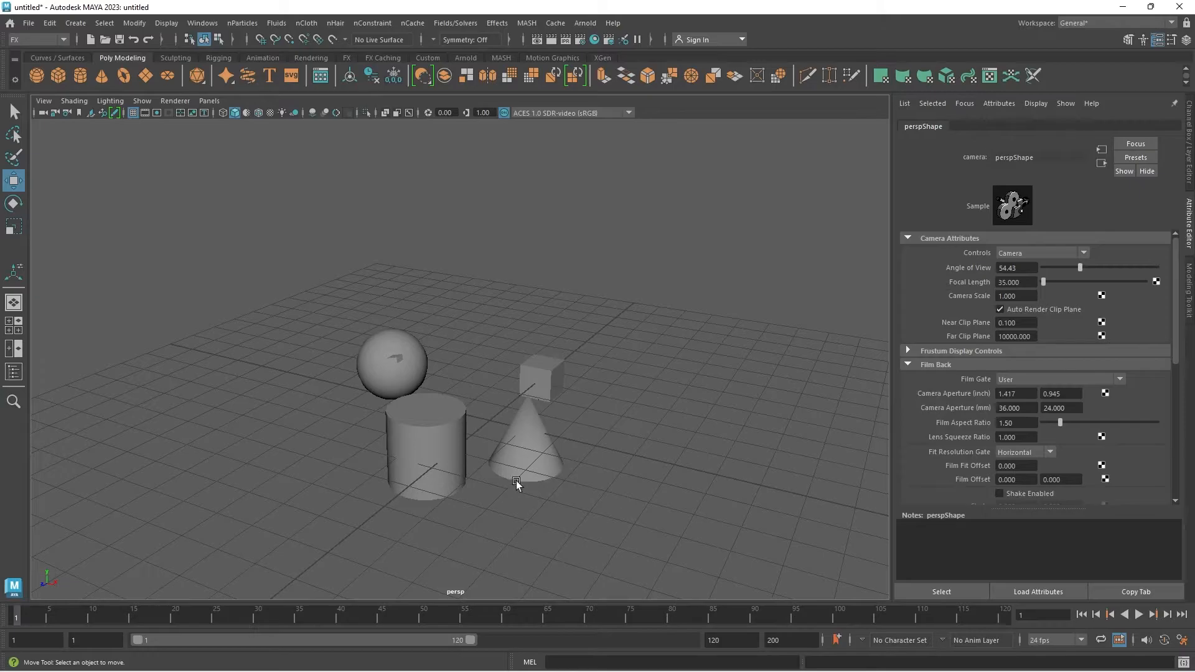
{"action": "scroll", "coordinate": [562, 460], "scroll_direction": "up", "scroll_amount": 2}
{"action": "mouse_move", "coordinate": [562, 471]}
{"action": "left_mouse_down", "text": "alt"}
{"action": "mouse_move", "coordinate": [520, 444]}
{"action": "mouse_move", "coordinate": [496, 269]}
{"action": "left_mouse_up", "text": "alt"}
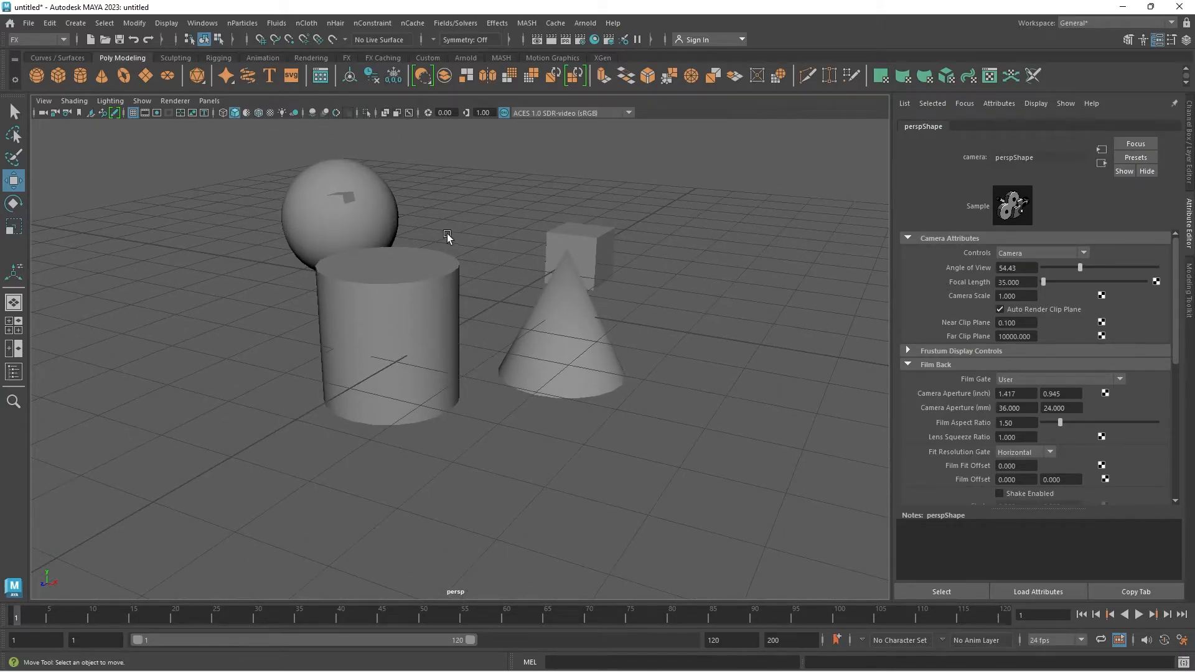
Step: Switch the primitives between wireframe and smooth shaded display, ending in shaded mode
{"action": "left_click_drag", "start_coordinate": [293, 233], "coordinate": [255, 175], "text": "alt"}
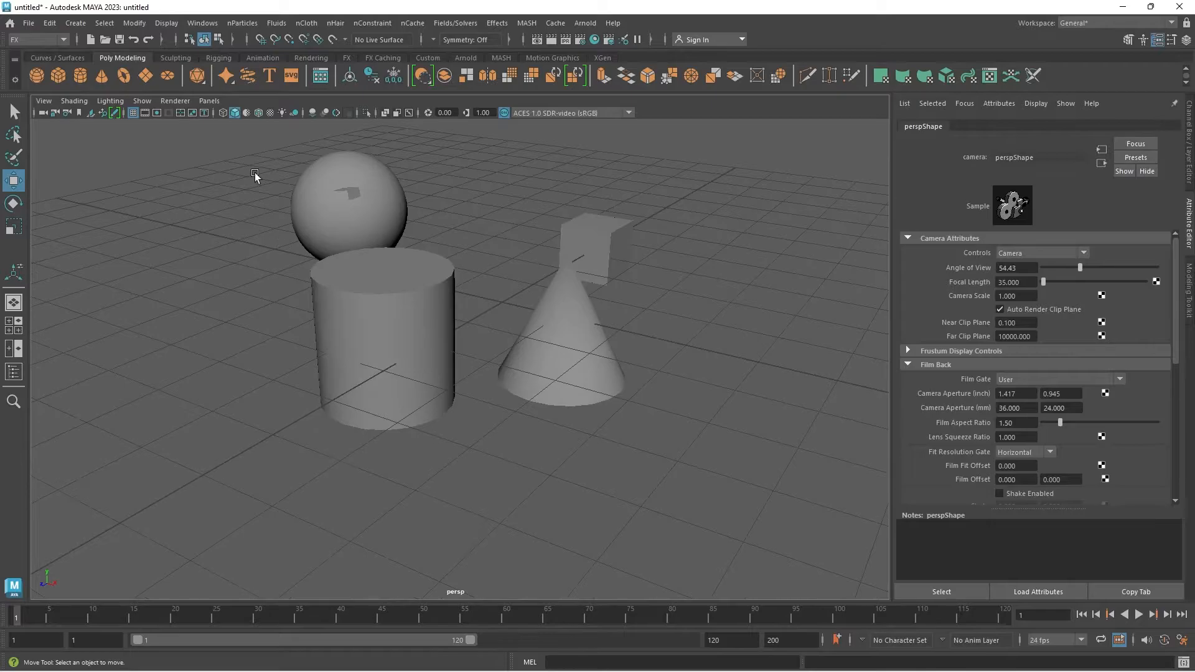
{"action": "left_click", "coordinate": [223, 112]}
{"action": "left_click_drag", "start_coordinate": [511, 256], "coordinate": [469, 346], "text": "alt"}
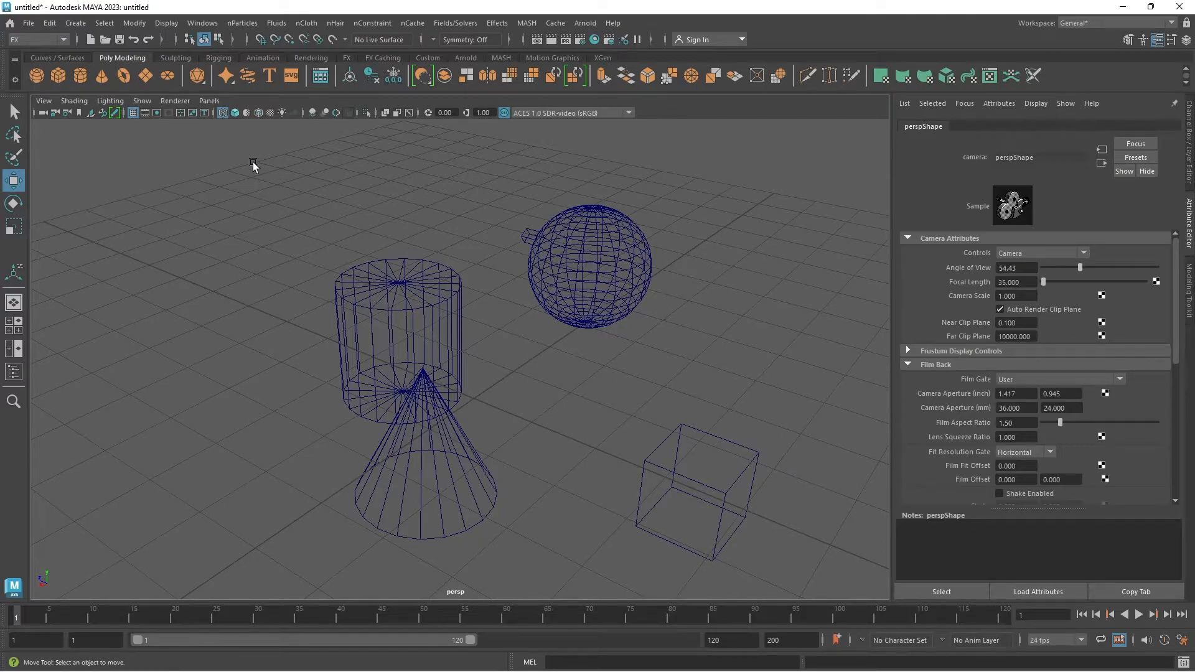
{"action": "left_click", "coordinate": [235, 113]}
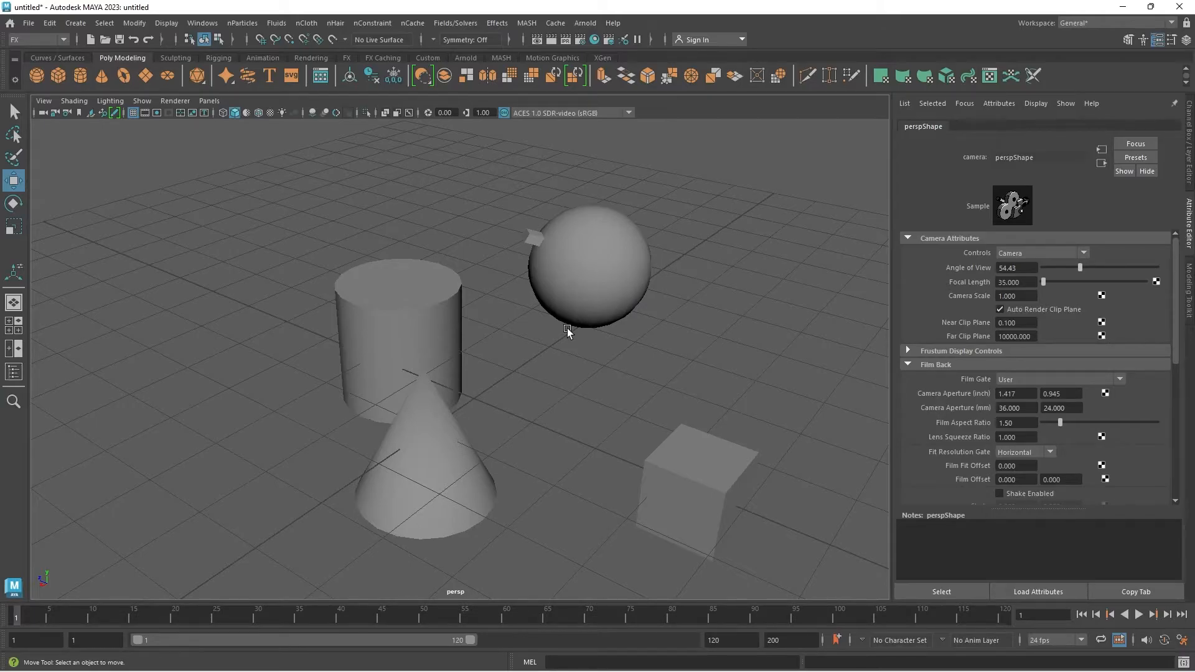
{"action": "key", "text": "4"}
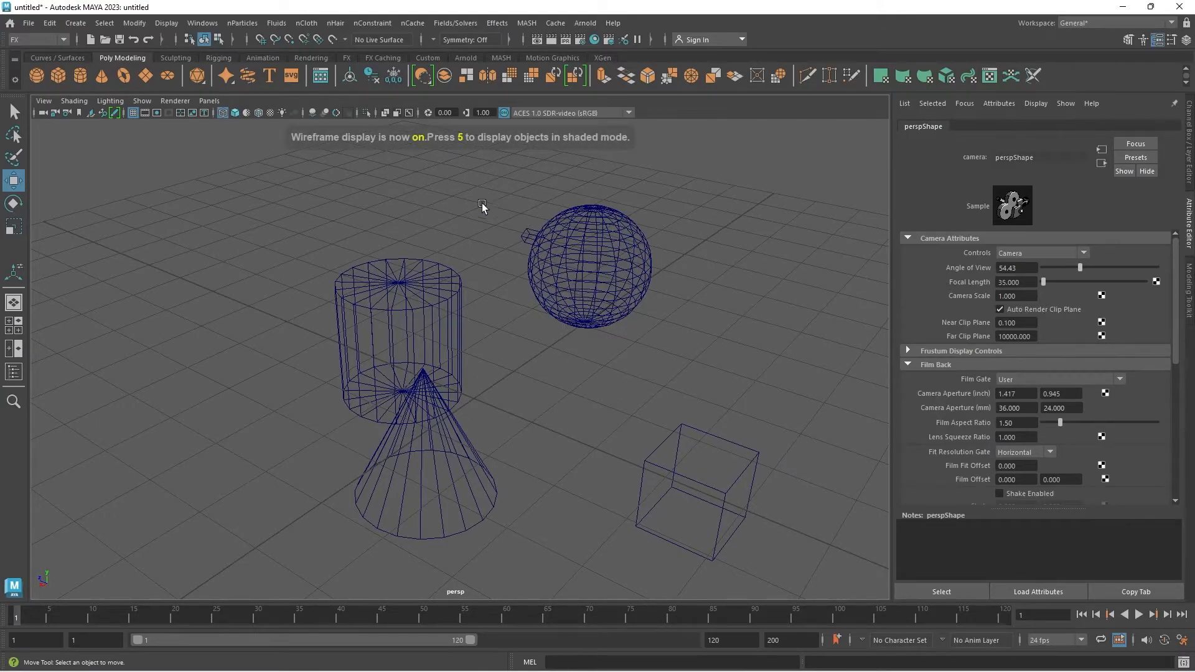
{"action": "left_click", "coordinate": [235, 113]}
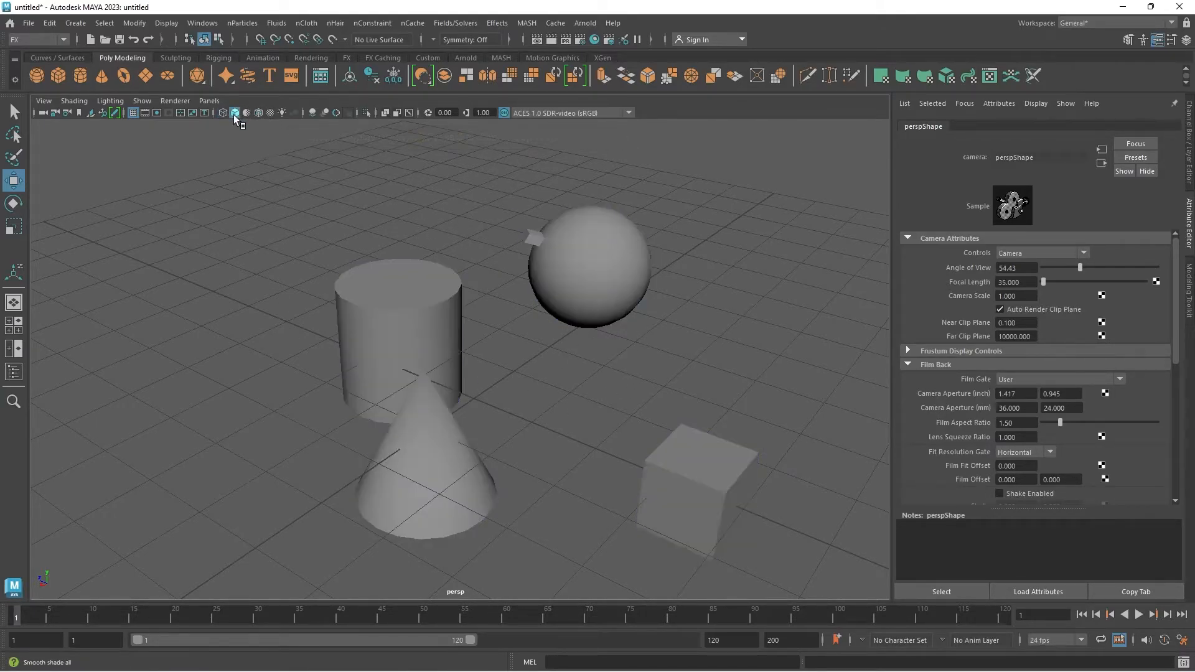
{"action": "key", "text": "4"}
{"action": "key", "text": "5"}
Step: Select all four primitives, compare them in shaded and wireframe display, and deselect them
{"action": "mouse_move", "coordinate": [290, 176]}
{"action": "left_mouse_down"}
{"action": "mouse_move", "coordinate": [613, 480]}
{"action": "mouse_move", "coordinate": [800, 539]}
{"action": "left_mouse_up"}
{"action": "key", "text": "5"}
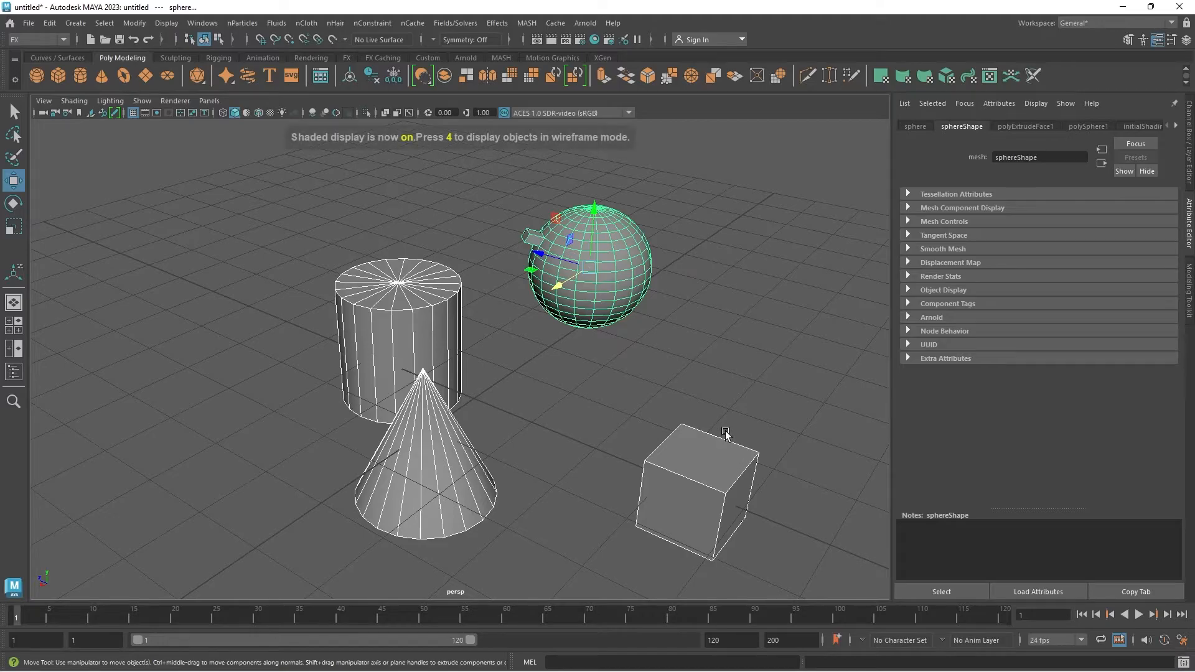
{"action": "key", "text": "4"}
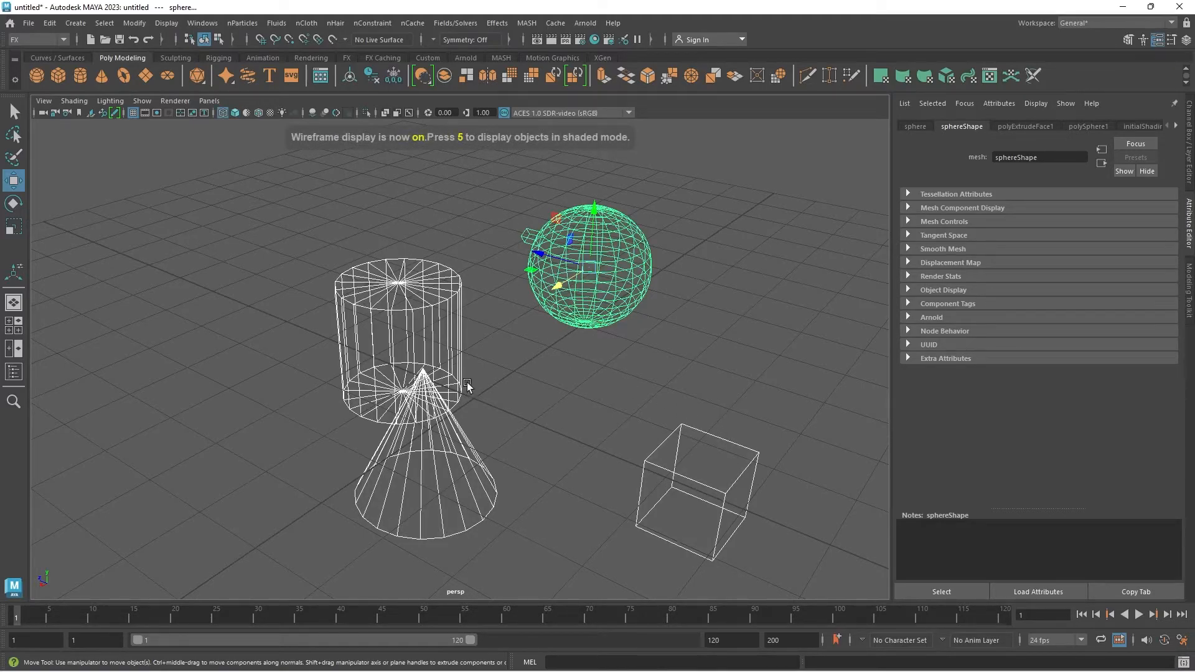
{"action": "key", "text": "5"}
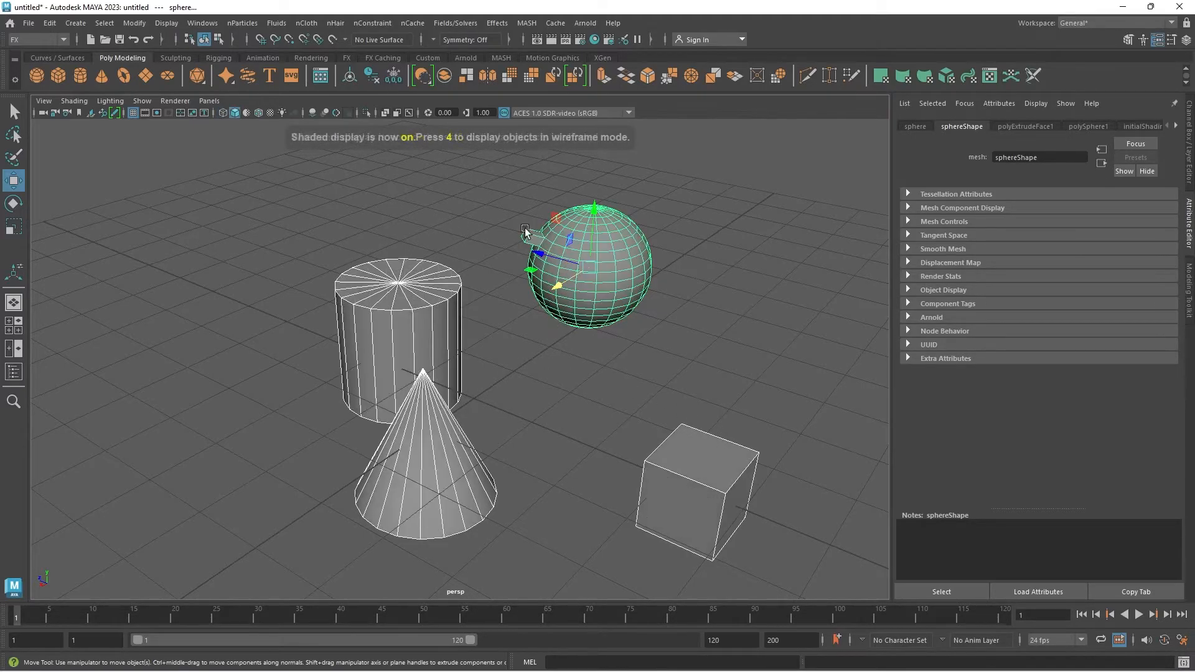
{"action": "left_click", "coordinate": [576, 418]}
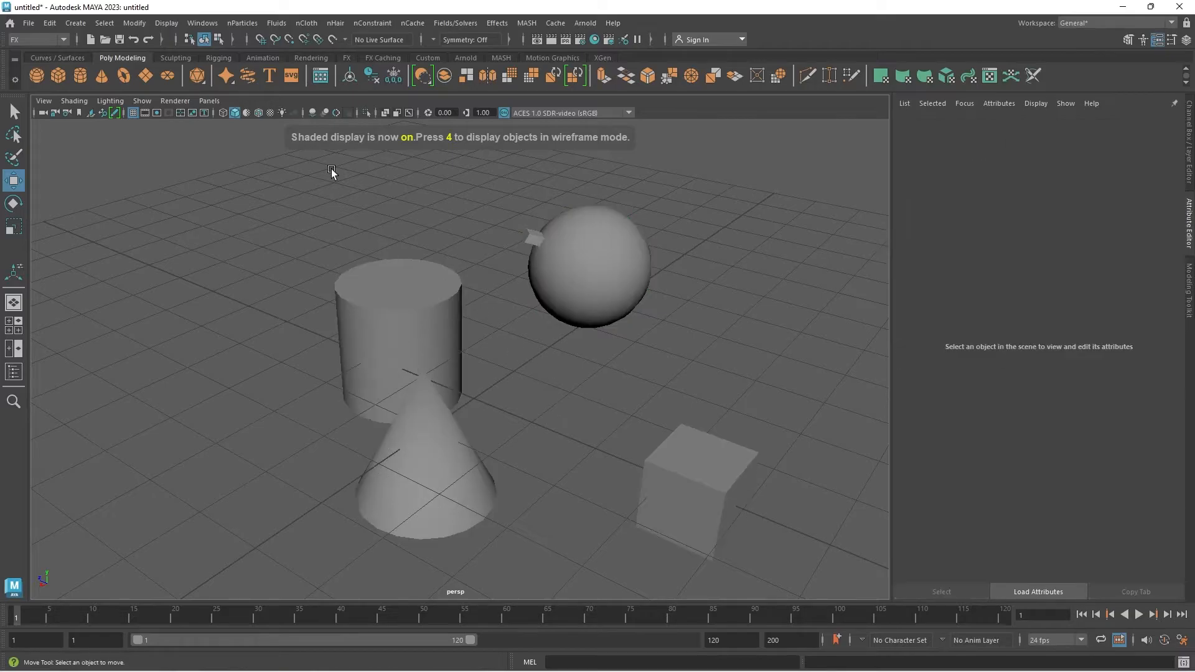
Step: Turn on the default material and preview all primitives in textured shaded display
{"action": "left_click", "coordinate": [246, 114]}
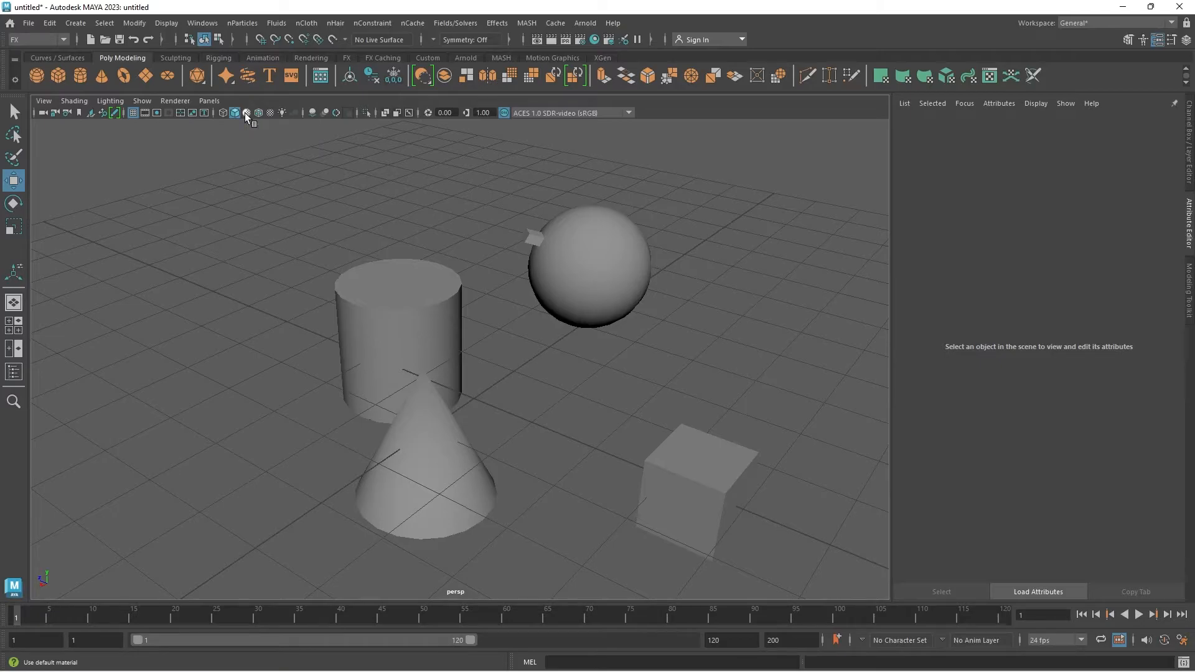
{"action": "left_click_drag", "start_coordinate": [255, 184], "coordinate": [772, 557]}
{"action": "key", "text": "6"}
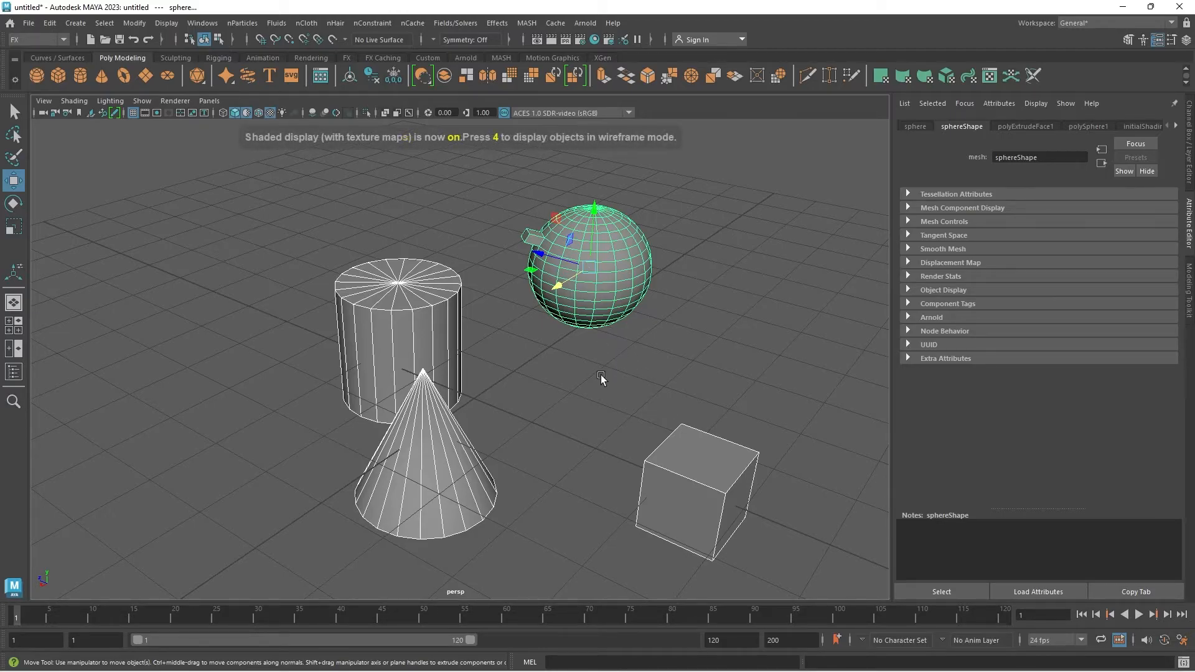
{"action": "left_click", "coordinate": [601, 375]}
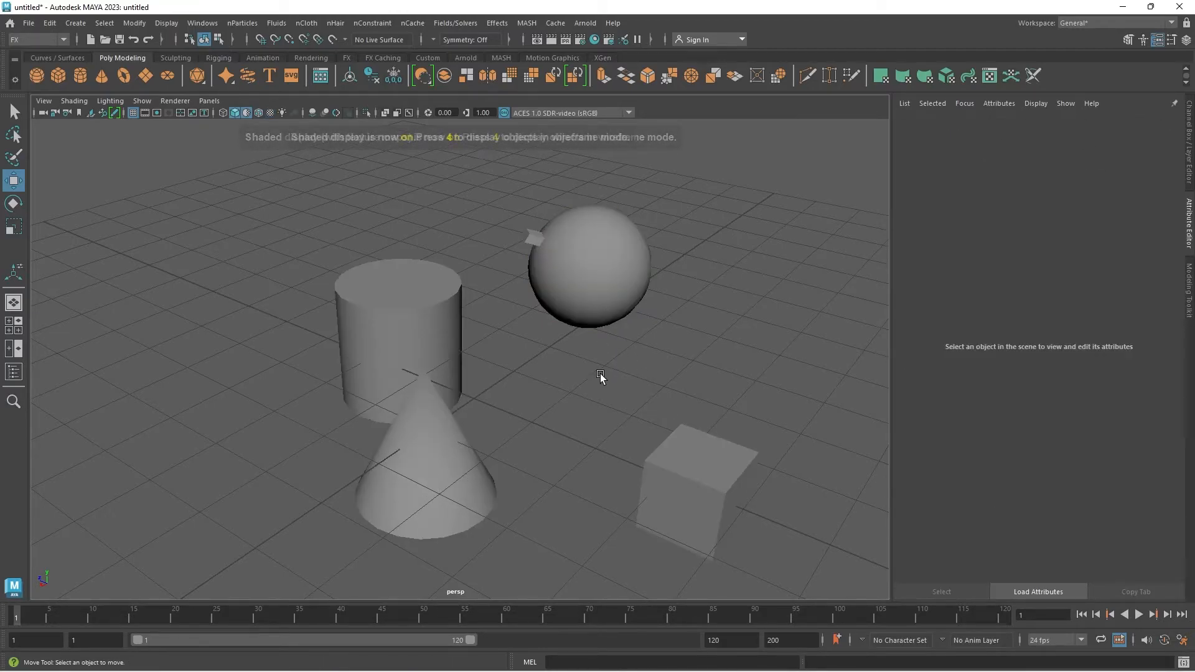
Step: Overlay wireframe on the shaded primitives, inspect them from a higher angle, and turn the overlay off
{"action": "left_click", "coordinate": [257, 114]}
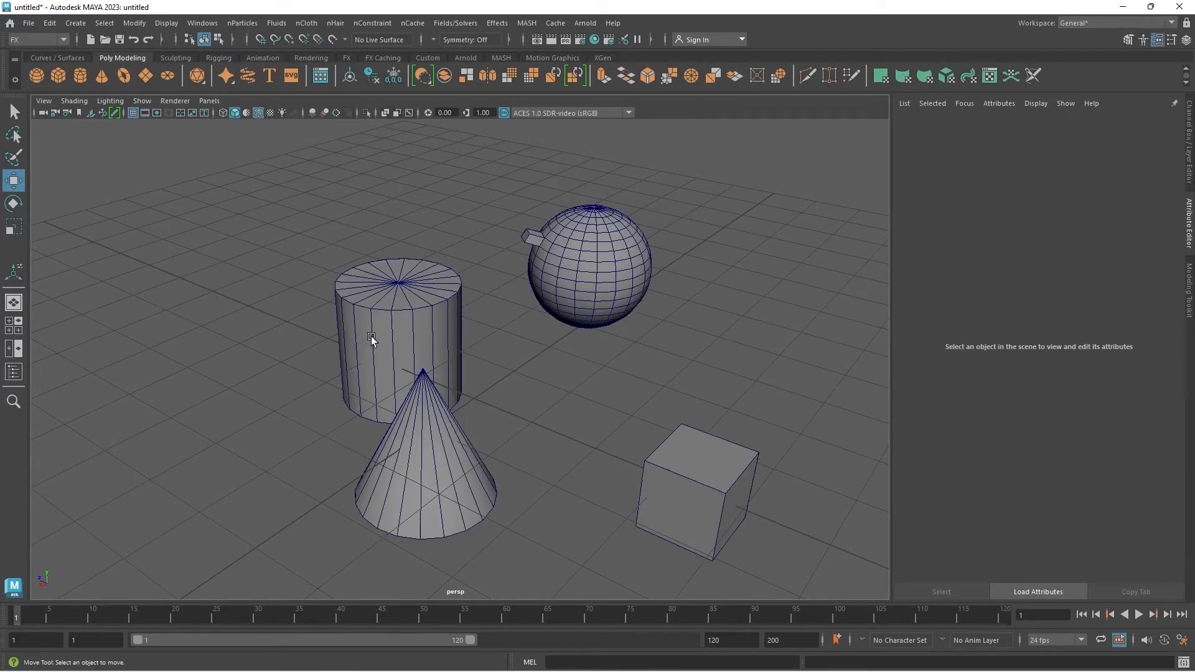
{"action": "left_click_drag", "start_coordinate": [503, 345], "coordinate": [383, 234], "text": "alt"}
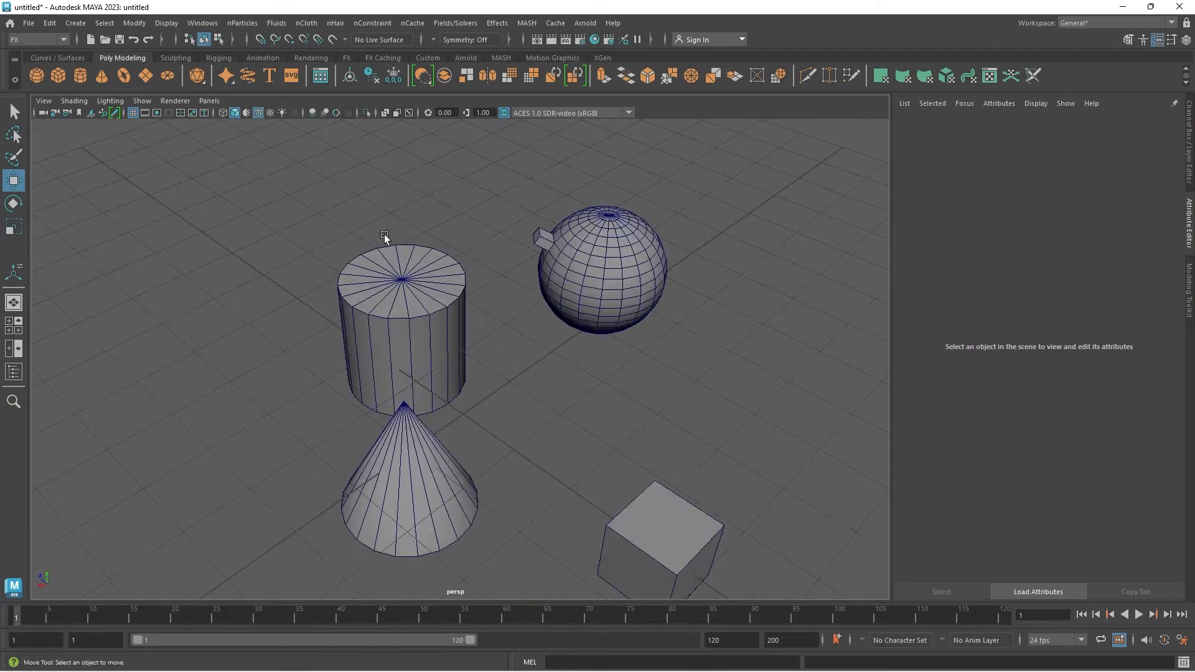
{"action": "left_click", "coordinate": [257, 113]}
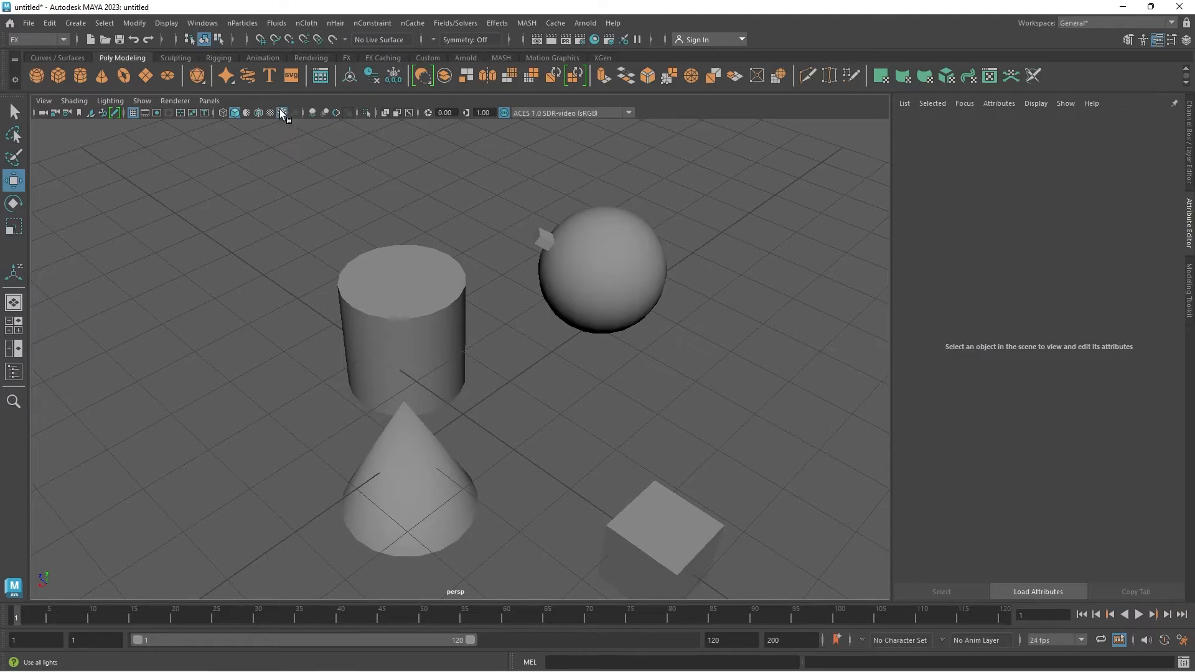
Step: Toggle Use All Lights on and off twice while orbiting to compare it with default lighting
{"action": "left_click", "coordinate": [282, 113]}
{"action": "left_click_drag", "start_coordinate": [573, 304], "coordinate": [380, 207], "text": "alt"}
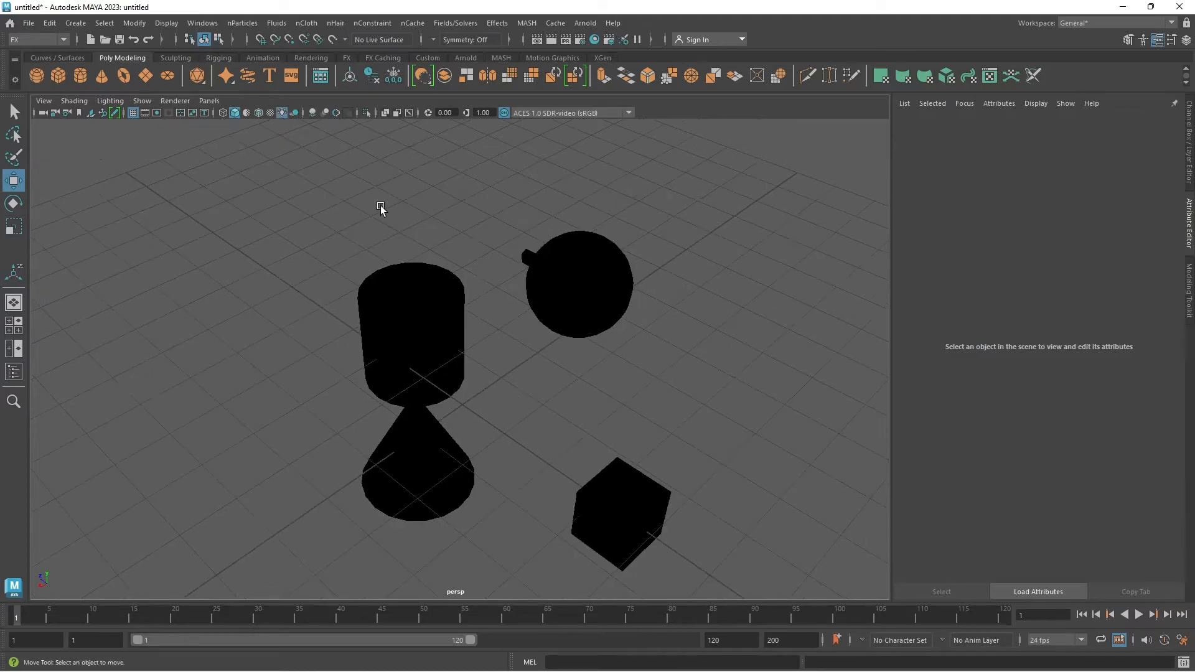
{"action": "left_click", "coordinate": [282, 112]}
{"action": "left_click_drag", "start_coordinate": [518, 337], "coordinate": [617, 260], "text": "alt"}
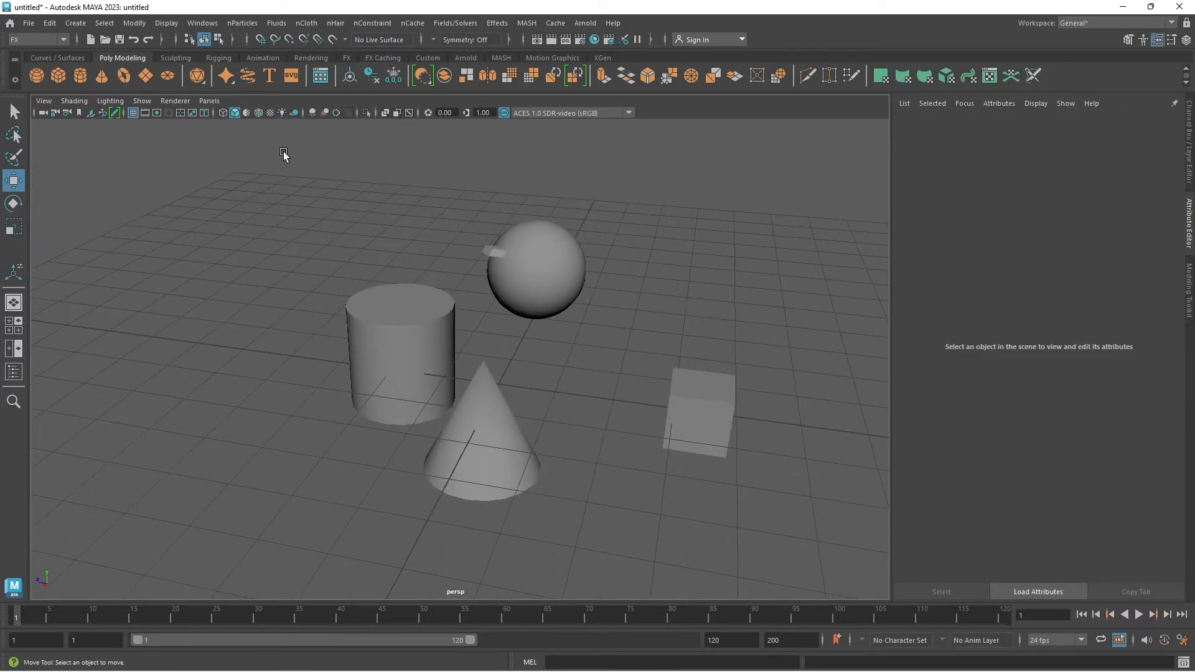
{"action": "left_click", "coordinate": [282, 113]}
{"action": "left_click_drag", "start_coordinate": [394, 326], "coordinate": [609, 372], "text": "alt"}
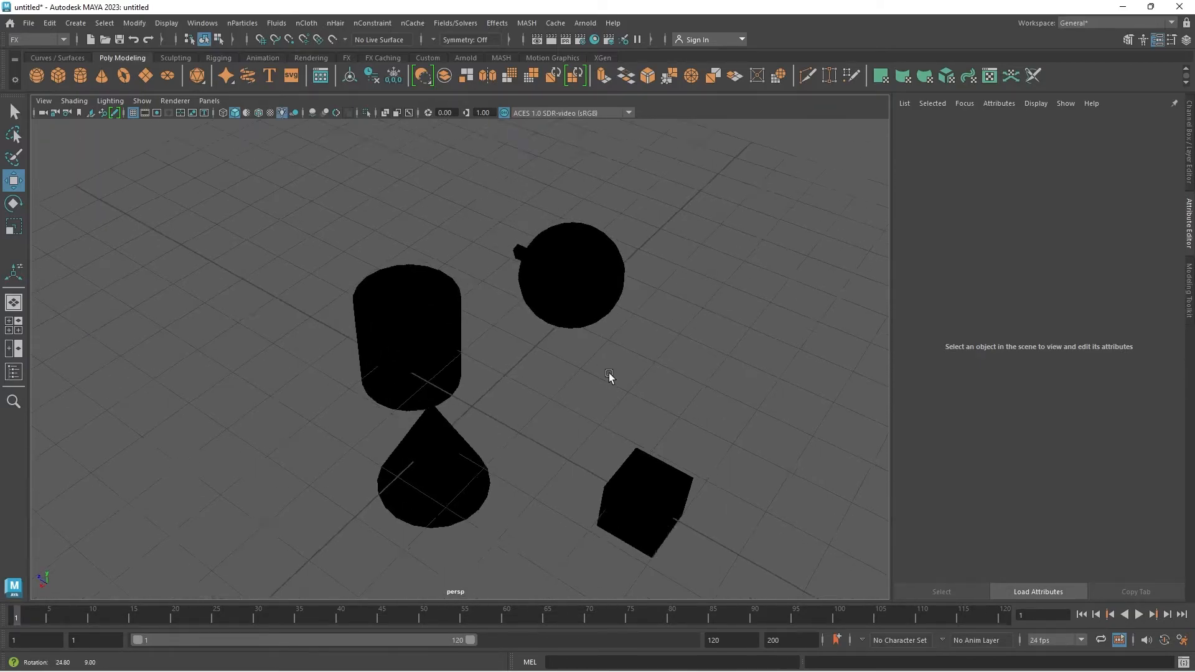
{"action": "left_click", "coordinate": [281, 112]}
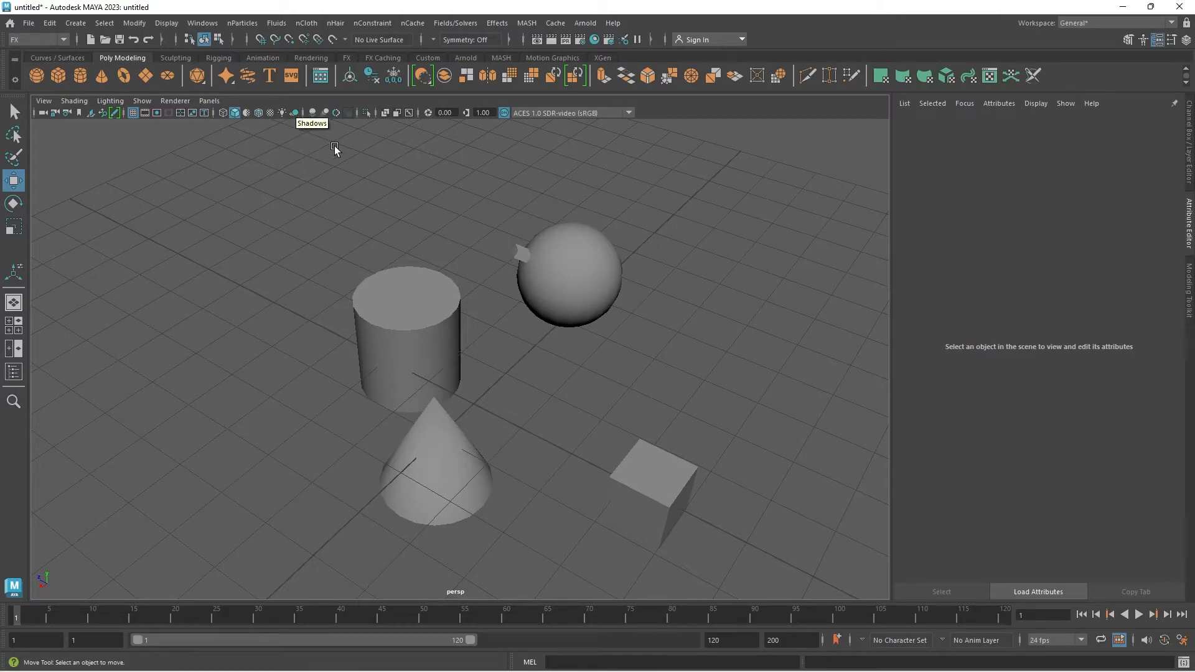
Step: Create a polygon plane and scale it up uniformly into a large floor beneath the primitives
{"action": "left_click_drag", "start_coordinate": [725, 349], "coordinate": [526, 367], "text": "alt"}
{"action": "right_click", "coordinate": [369, 215], "text": "shift"}
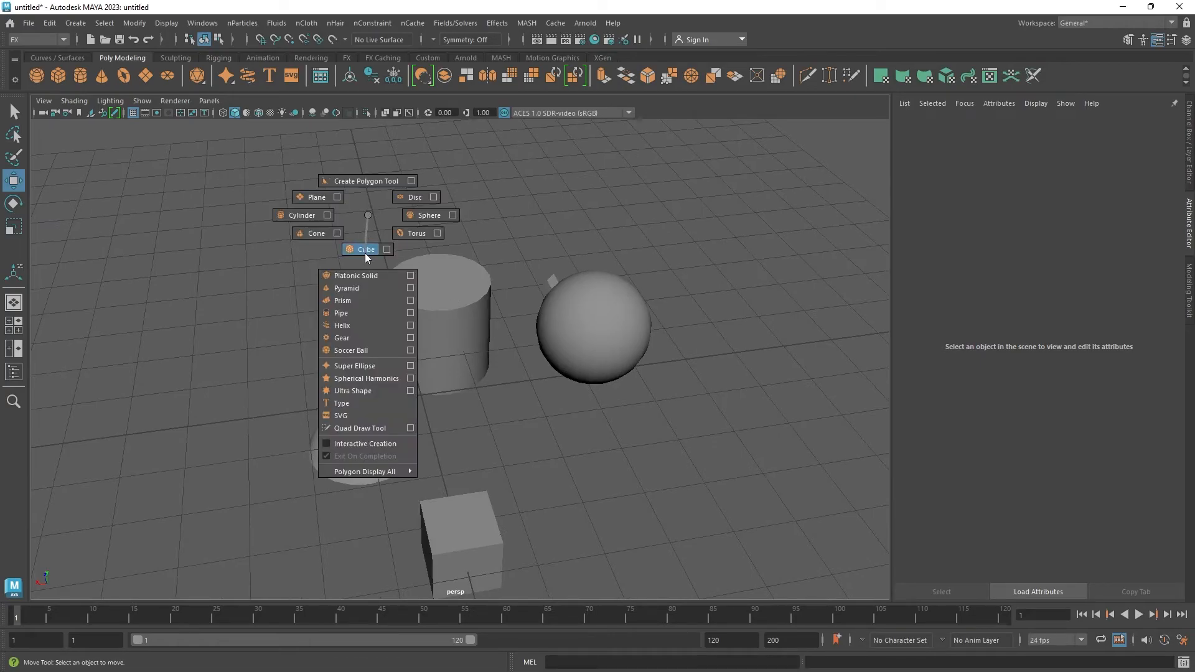
{"action": "left_click", "coordinate": [313, 198]}
{"action": "scroll", "coordinate": [336, 262], "scroll_direction": "down", "scroll_amount": 3}
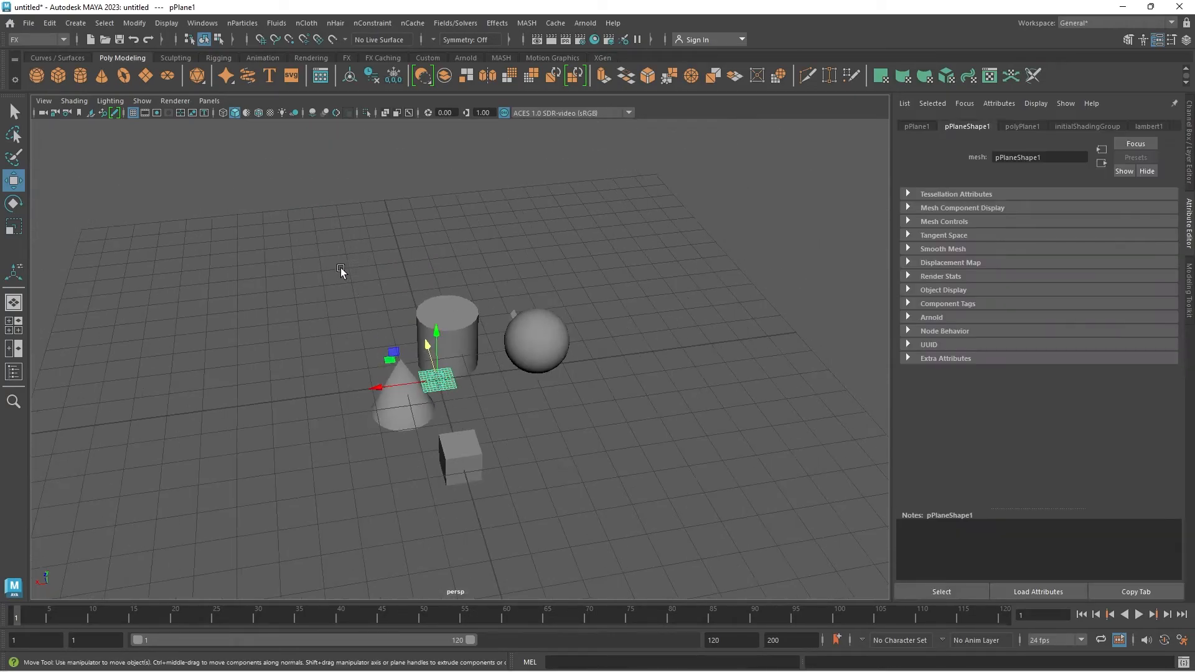
{"action": "key", "text": "r"}
{"action": "left_click_drag", "start_coordinate": [438, 379], "coordinate": [718, 326]}
{"action": "left_click", "coordinate": [718, 326]}
{"action": "scroll", "coordinate": [551, 402], "scroll_direction": "up", "scroll_amount": 2}
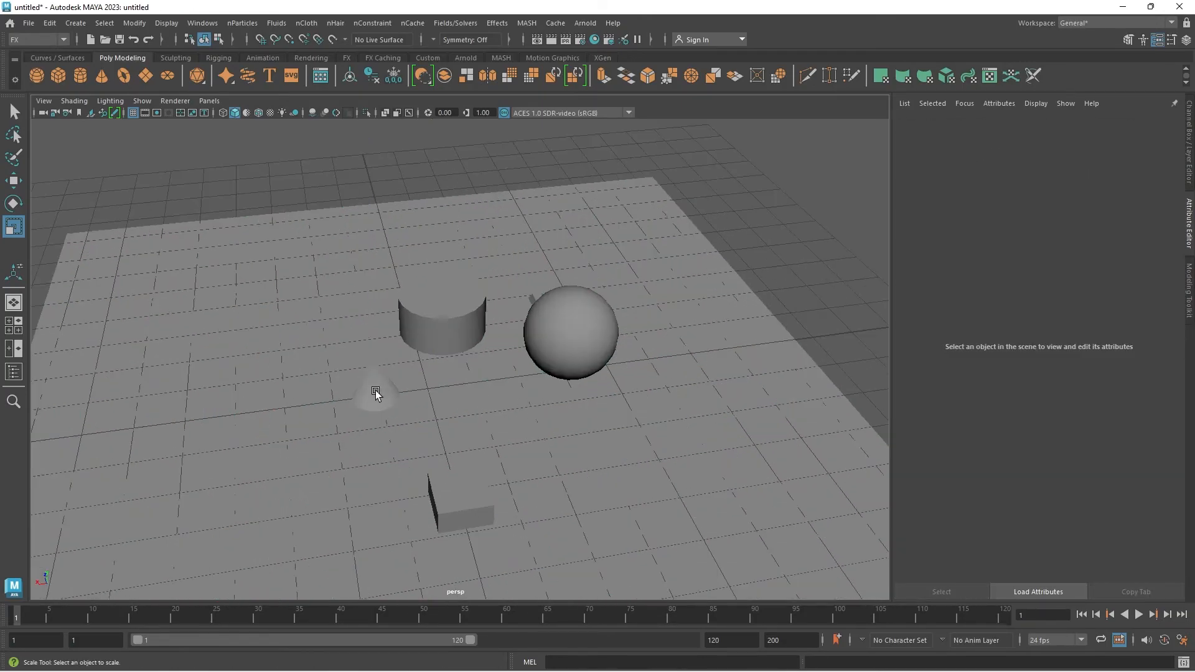
Step: Hide the viewport grid and use the Move tool to raise the cone above the floor plane
{"action": "left_click", "coordinate": [133, 114]}
{"action": "left_click_drag", "start_coordinate": [382, 406], "coordinate": [371, 261], "text": "alt"}
{"action": "left_click", "coordinate": [371, 353]}
{"action": "key", "text": "w"}
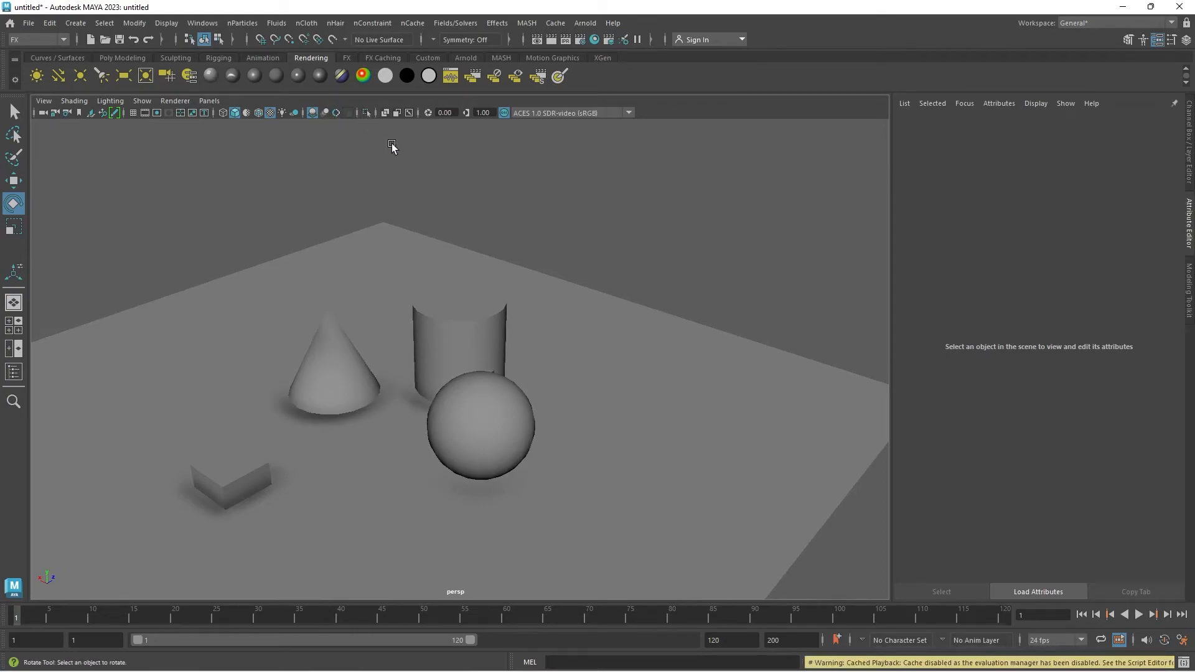
Step: Isolate the cylinder in the viewport twice, restoring the full scene each time, and select the floor plane
{"action": "left_click_drag", "start_coordinate": [457, 392], "coordinate": [530, 369], "text": "alt"}
{"action": "middle_click_drag", "start_coordinate": [531, 365], "coordinate": [485, 327], "text": "alt"}
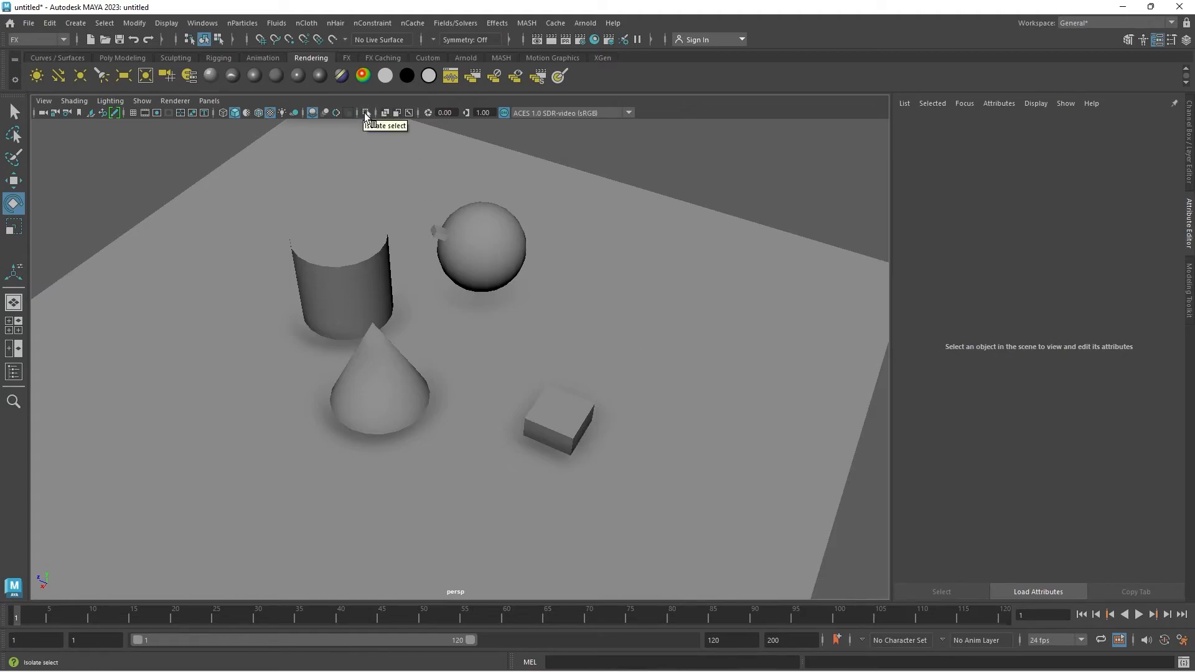
{"action": "scroll", "coordinate": [480, 249], "scroll_direction": "down", "scroll_amount": 5}
{"action": "left_click_drag", "start_coordinate": [517, 367], "coordinate": [476, 316], "text": "alt"}
{"action": "left_click", "coordinate": [400, 304]}
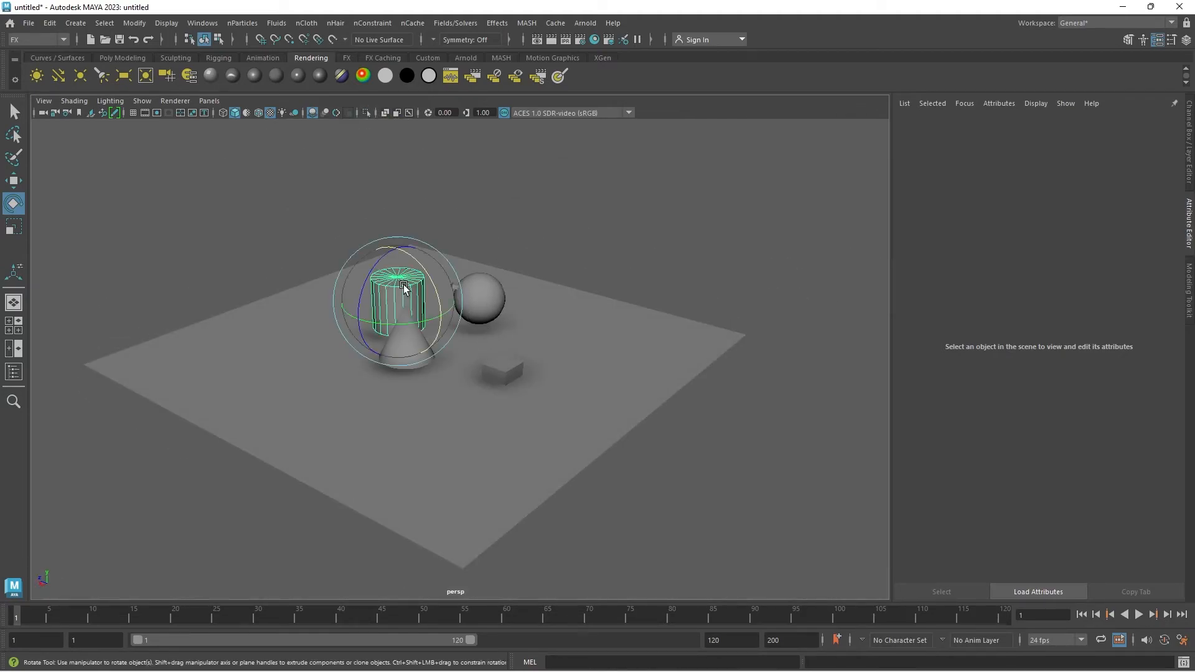
{"action": "left_click", "coordinate": [367, 113]}
{"action": "left_click", "coordinate": [367, 112]}
{"action": "left_click", "coordinate": [367, 113]}
{"action": "left_click", "coordinate": [367, 112]}
{"action": "left_click", "coordinate": [584, 355]}
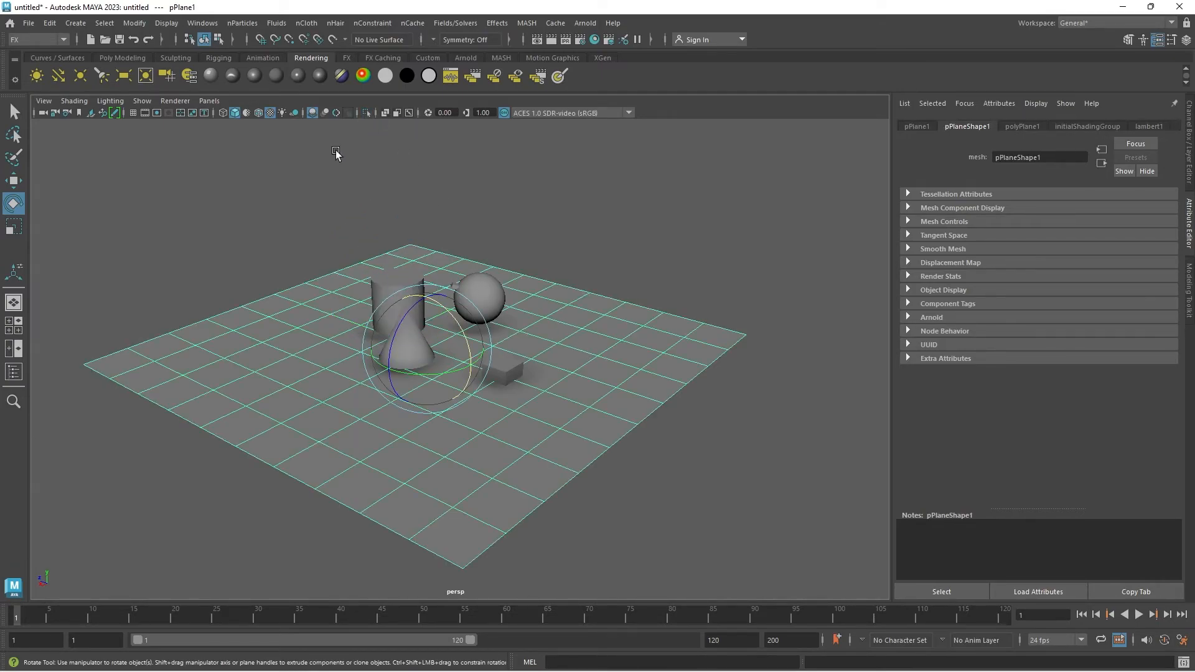
Step: Toggle viewport isolation of the selected floor plane on and off, ending with the full scene shown
{"action": "left_click", "coordinate": [366, 114]}
{"action": "left_click", "coordinate": [366, 114]}
{"action": "left_click", "coordinate": [365, 114]}
{"action": "left_click", "coordinate": [366, 114]}
Step: Box-select the sphere and cube together with the floor plane, toggle their isolation, restore the full scene and clear the selection
{"action": "left_click", "coordinate": [601, 282]}
{"action": "left_click_drag", "start_coordinate": [459, 237], "coordinate": [644, 501]}
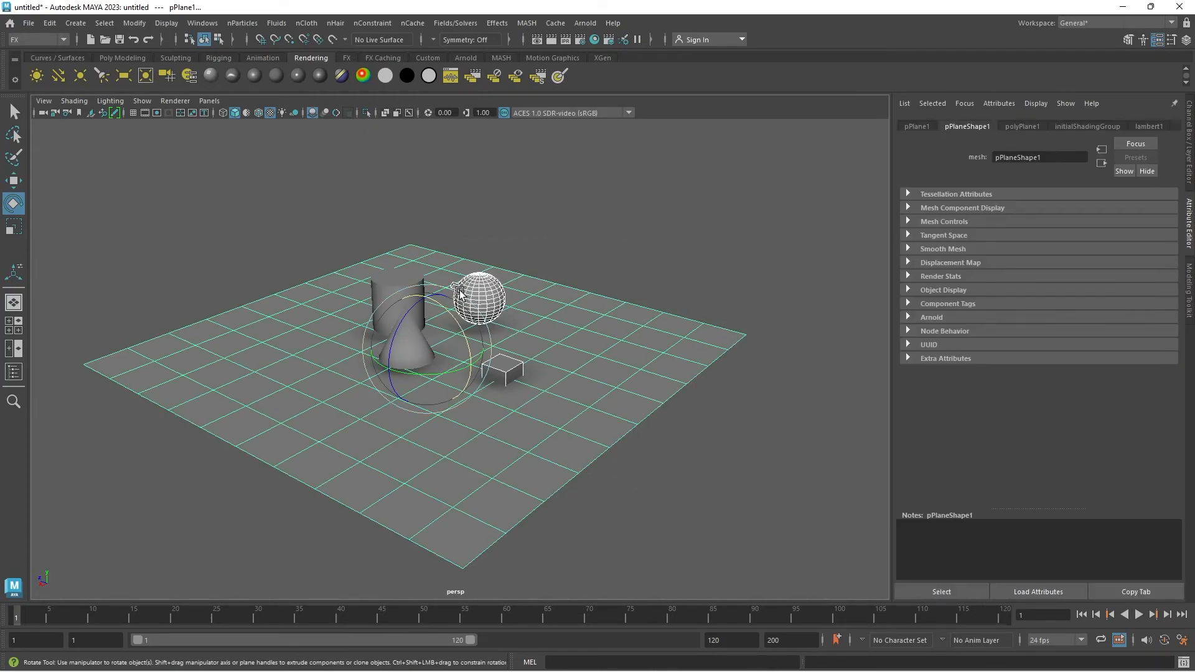
{"action": "left_click", "coordinate": [371, 112]}
{"action": "left_click", "coordinate": [371, 112]}
{"action": "left_click", "coordinate": [371, 112]}
{"action": "left_click", "coordinate": [367, 113]}
{"action": "left_click", "coordinate": [525, 218]}
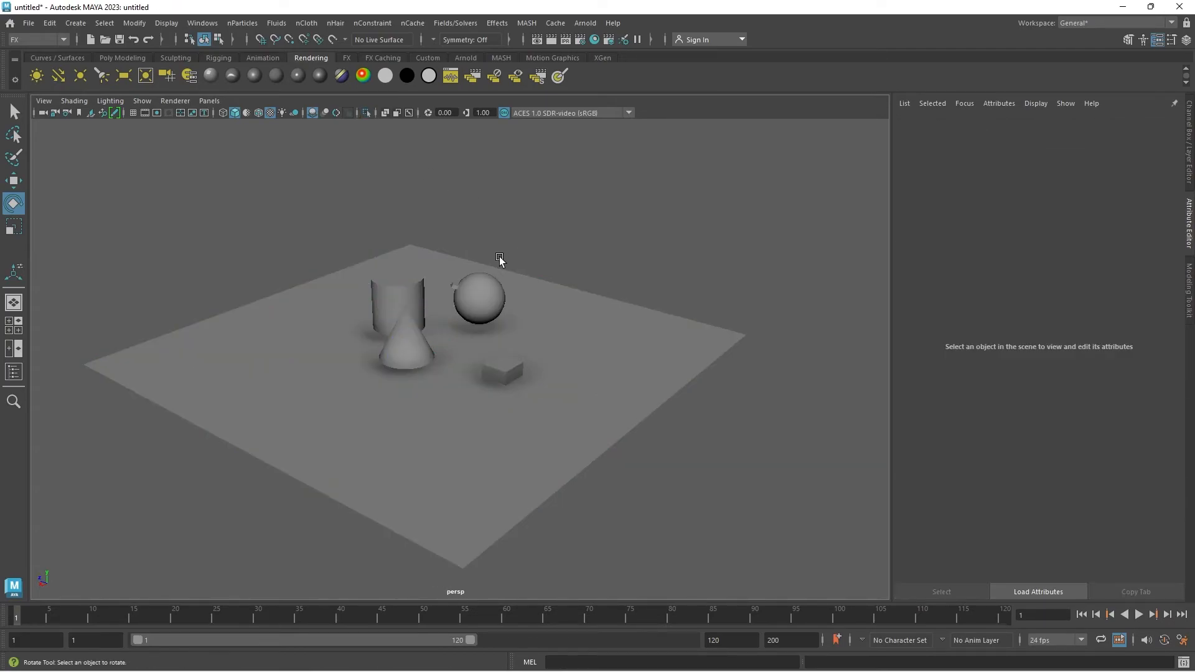
Step: Turn on X-Ray display to view the primitives as see-through from another angle, and switch it off again
{"action": "scroll", "coordinate": [491, 254], "scroll_direction": "up", "scroll_amount": 5}
{"action": "scroll", "coordinate": [489, 255], "scroll_direction": "up", "scroll_amount": 2}
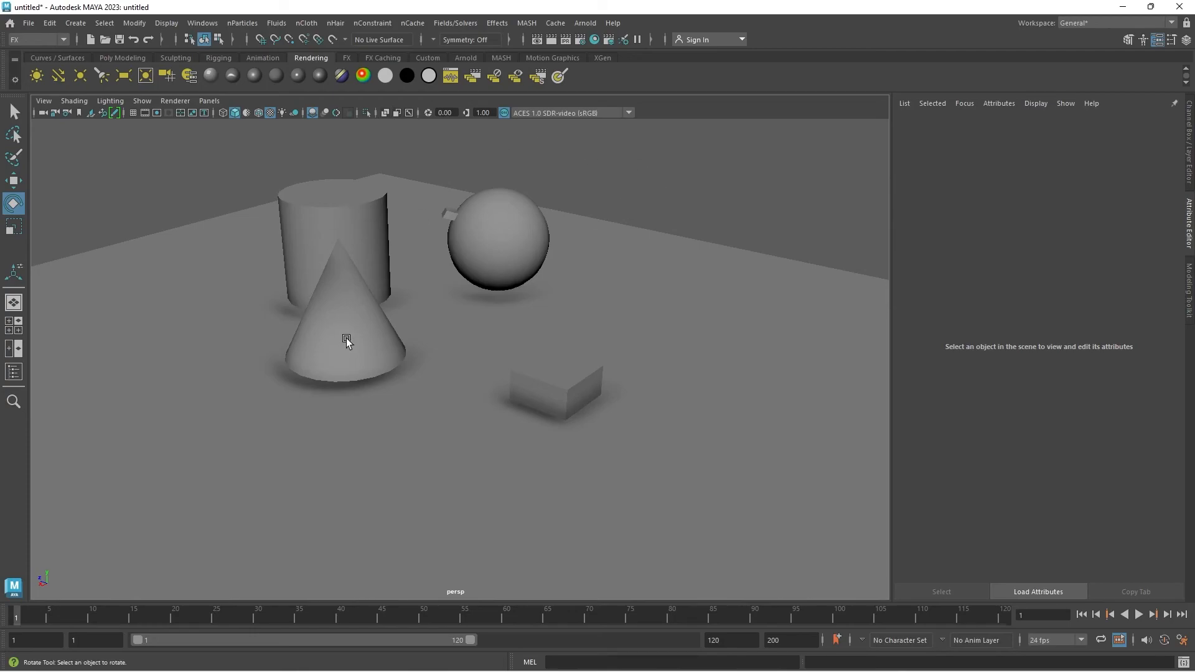
{"action": "left_click", "coordinate": [384, 113]}
{"action": "left_click_drag", "start_coordinate": [435, 206], "coordinate": [393, 144], "text": "alt"}
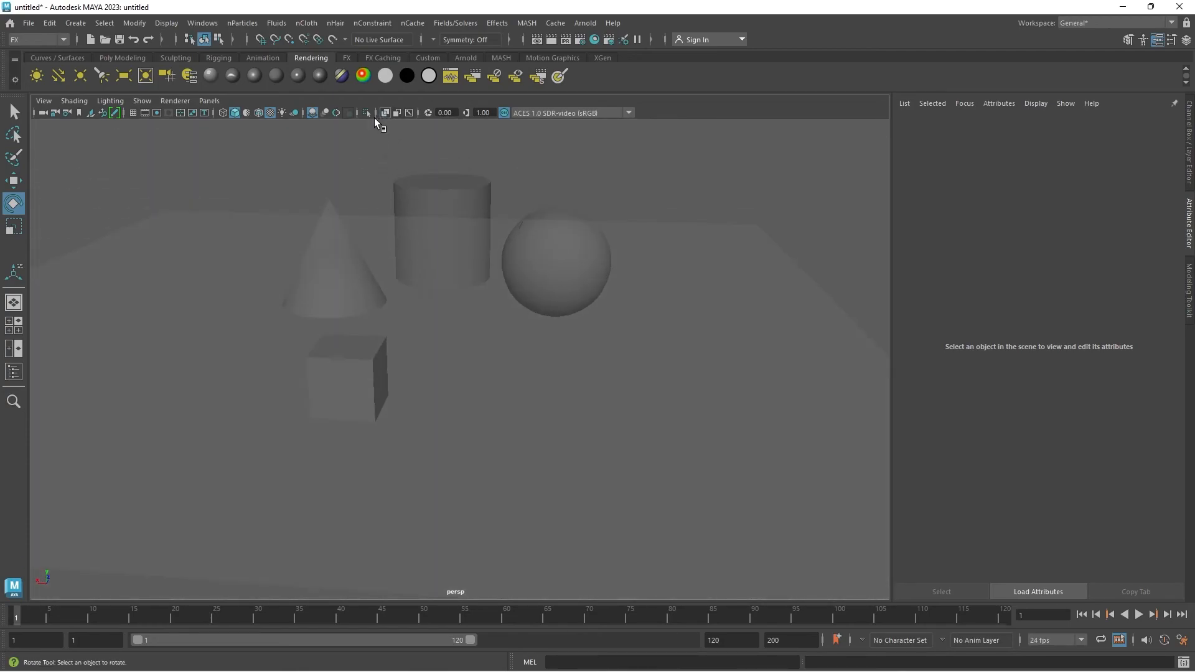
{"action": "left_click", "coordinate": [385, 114]}
{"action": "left_click_drag", "start_coordinate": [567, 277], "coordinate": [434, 152], "text": "alt"}
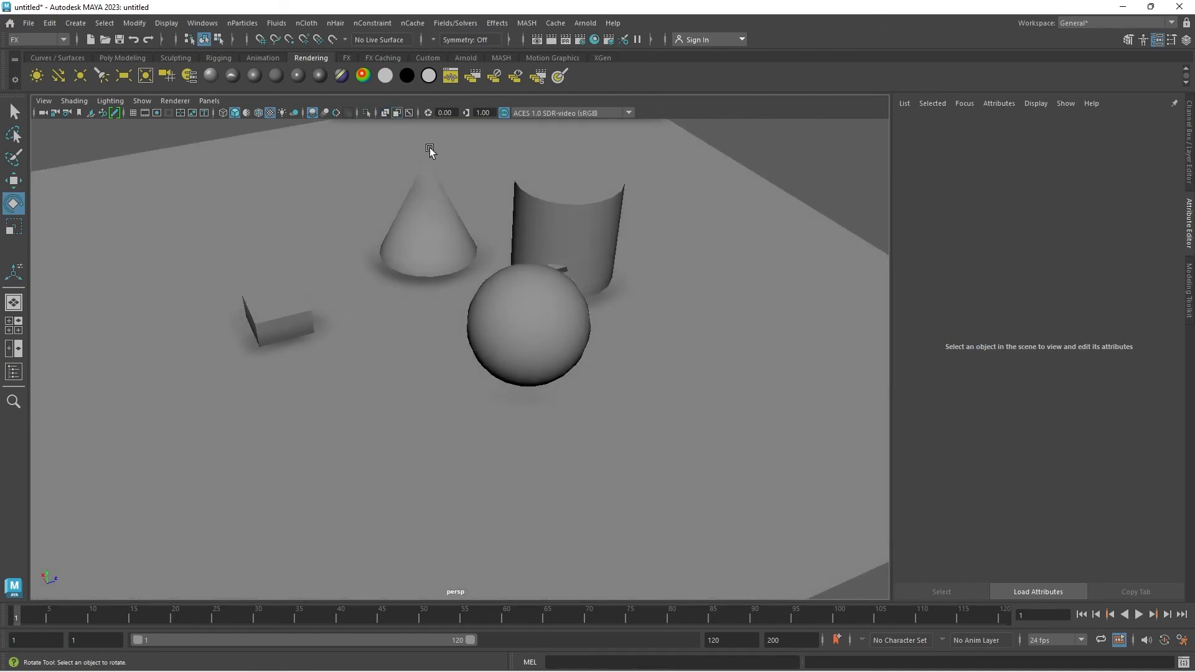
{"action": "left_click_drag", "start_coordinate": [580, 286], "coordinate": [510, 239], "text": "alt"}
{"action": "scroll", "coordinate": [510, 238], "scroll_direction": "down", "scroll_amount": 4}
{"action": "scroll", "coordinate": [493, 262], "scroll_direction": "up", "scroll_amount": 5}
{"action": "left_click_drag", "start_coordinate": [472, 288], "coordinate": [529, 249], "text": "alt"}
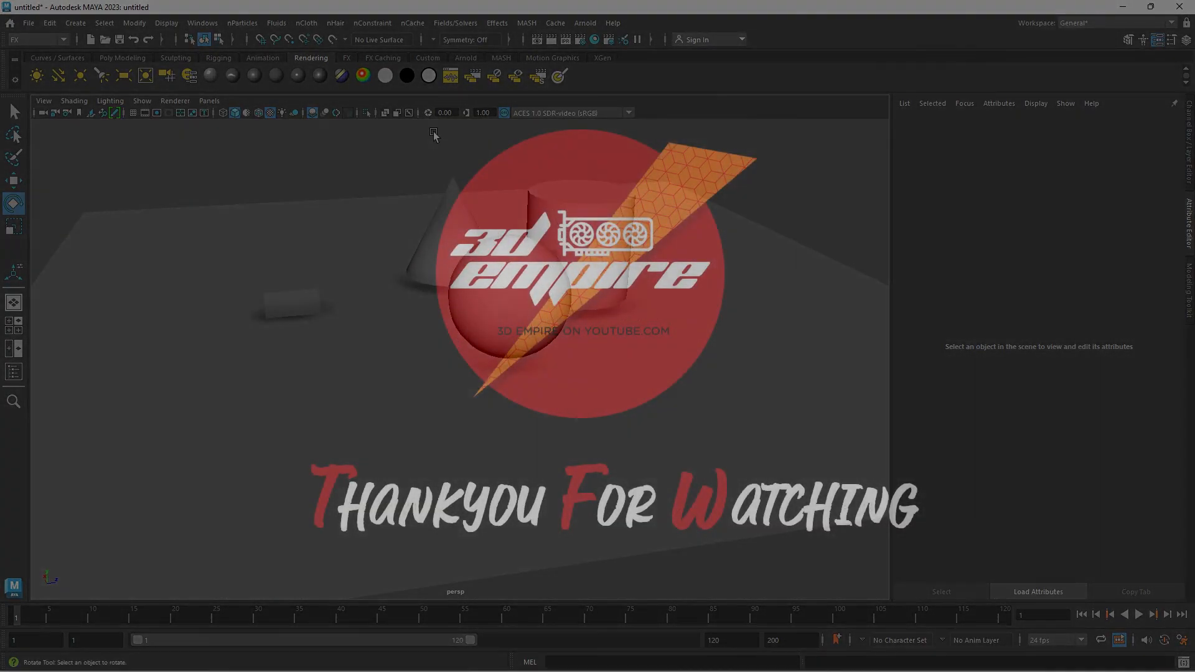